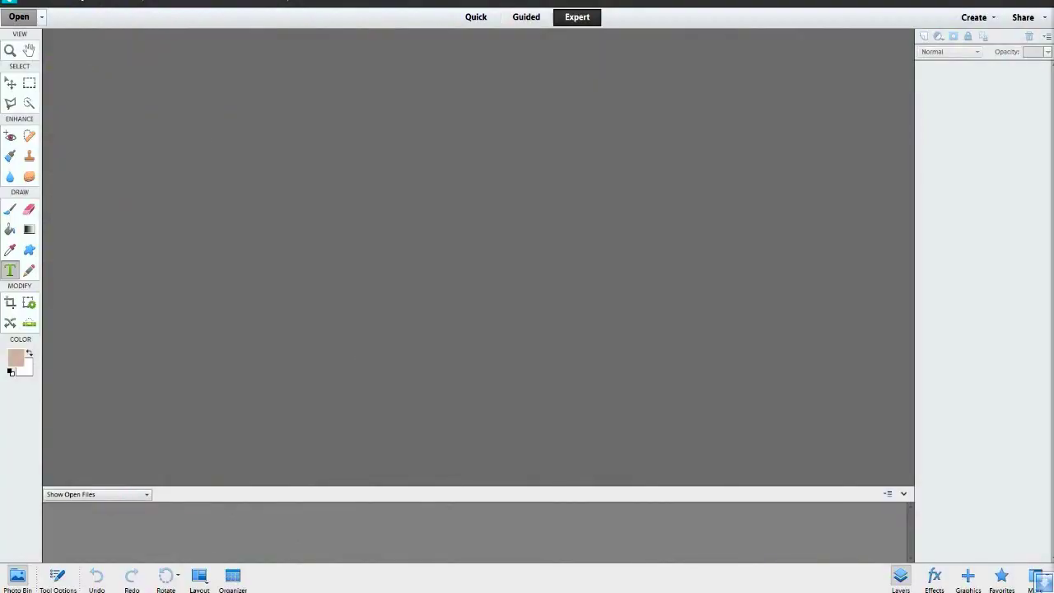
Select the upper-left hair and fill it with a red sampled from the hair, on the Background layer
{"action": "key", "text": "a"}
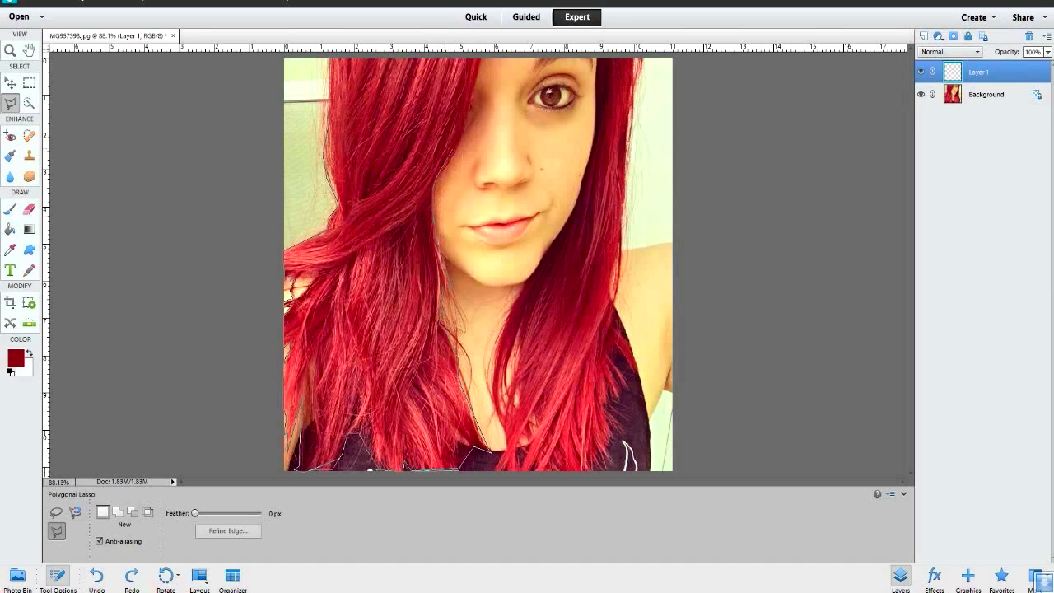
{"action": "key", "text": "k"}
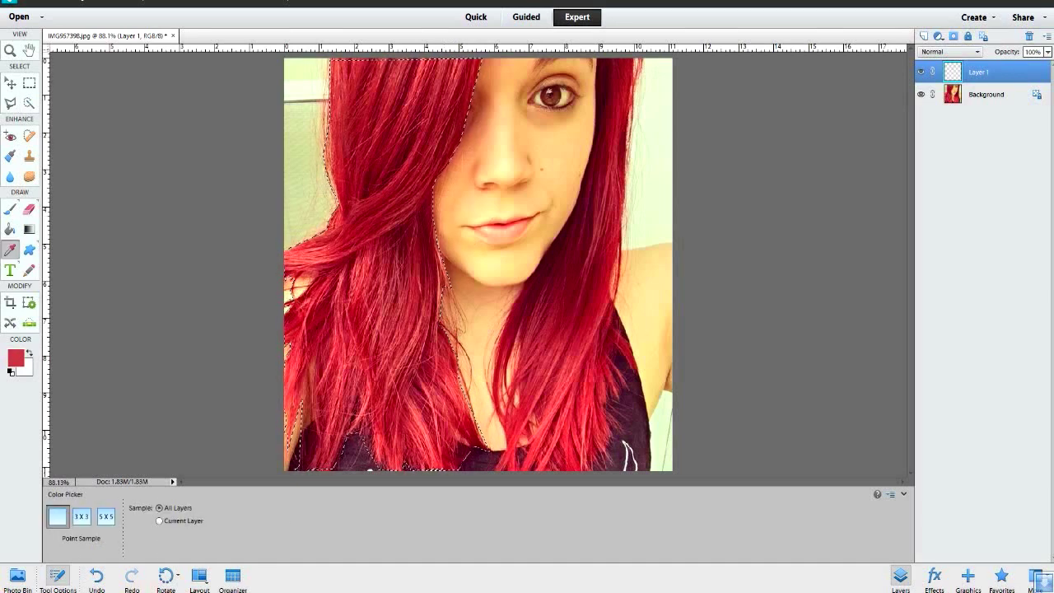
{"action": "left_click", "coordinate": [455, 363]}
{"action": "key", "text": "ctrl+z"}
{"action": "left_click", "coordinate": [987, 94]}
{"action": "left_click", "coordinate": [330, 119]}
{"action": "left_click", "coordinate": [461, 119], "text": "alt"}
Compare the red hair fill before and after, then zoom in on the hair and face
{"action": "key", "text": "ctrl+z"}
{"action": "key", "text": "ctrl+y"}
{"action": "key", "text": "z"}
{"action": "key", "text": "ctrl+equal"}
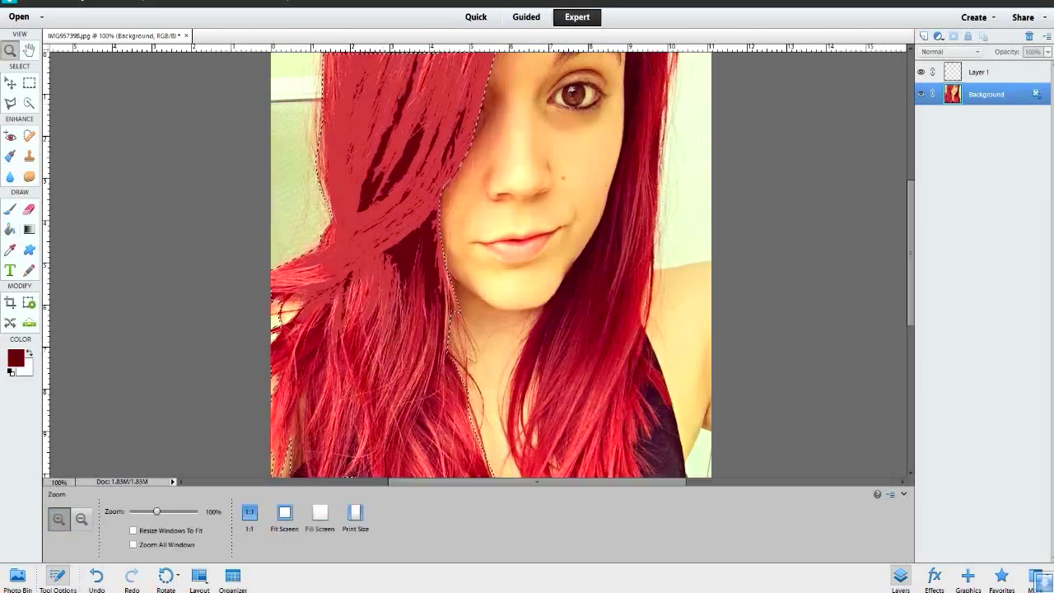
{"action": "key", "text": "ctrl+equal"}
Try lighter red and pink-red fills on the hair section, undoing each
{"action": "key", "text": "k"}
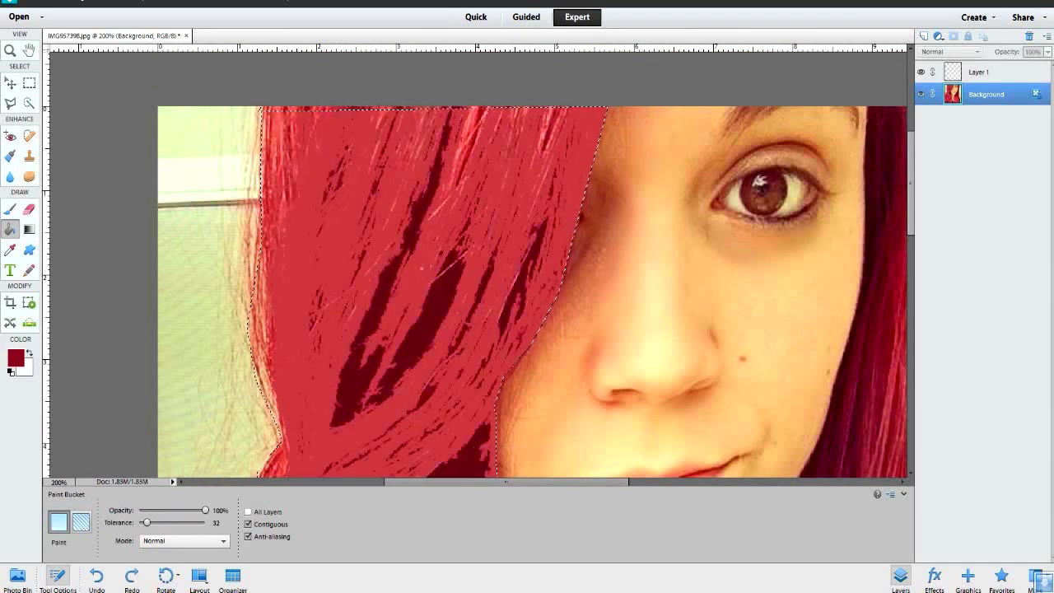
{"action": "left_click", "coordinate": [412, 247], "text": "alt"}
{"action": "key", "text": "ctrl+z"}
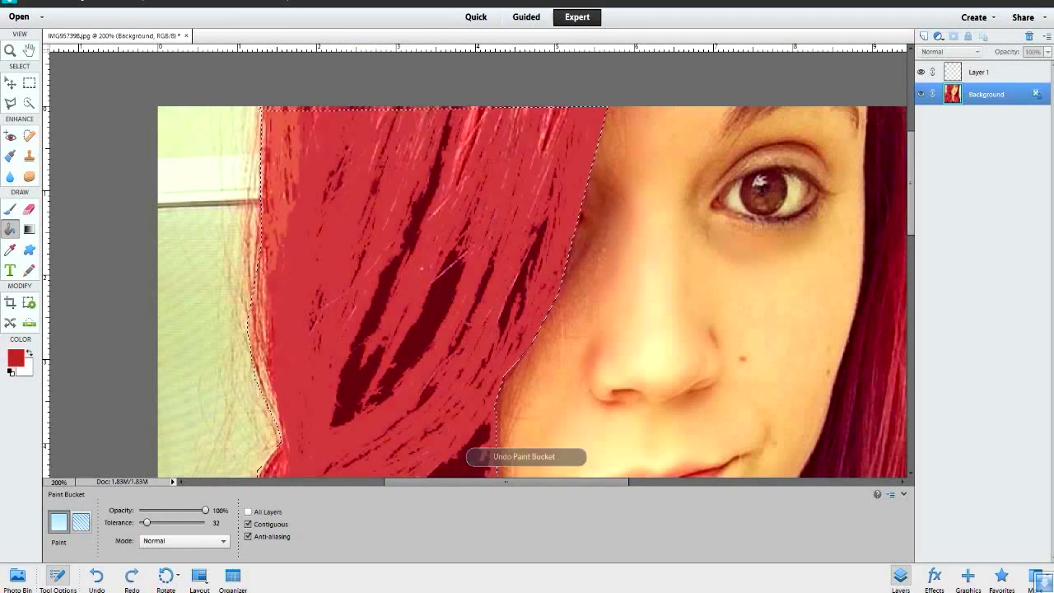
{"action": "key", "text": "ctrl+z"}
{"action": "left_click", "coordinate": [527, 346], "text": "alt"}
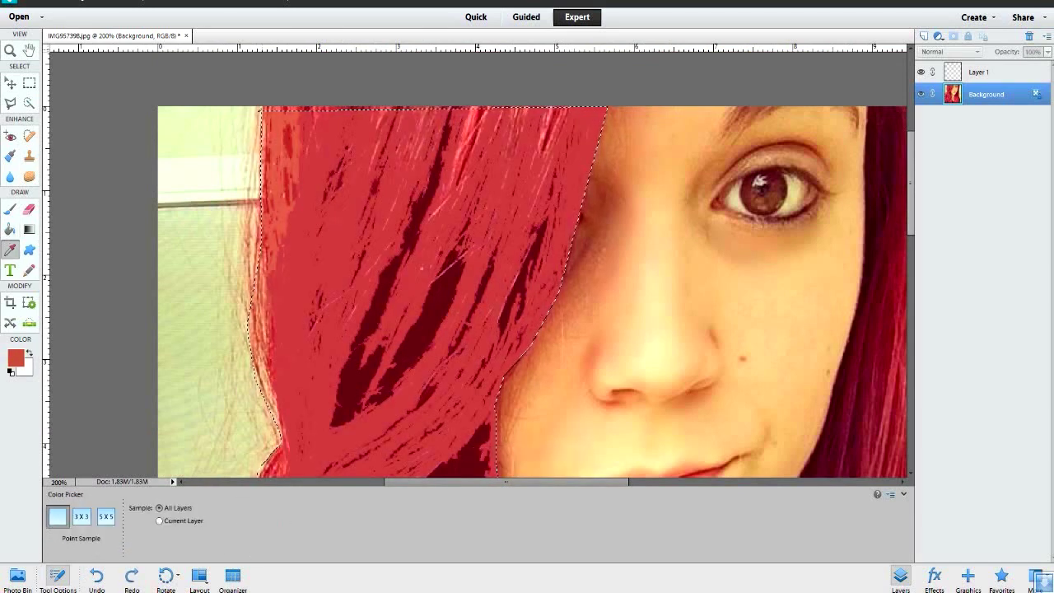
{"action": "left_click", "coordinate": [428, 263], "text": "alt"}
{"action": "key", "text": "ctrl+z"}
{"action": "left_click", "coordinate": [428, 263]}
{"action": "key", "text": "ctrl+z"}
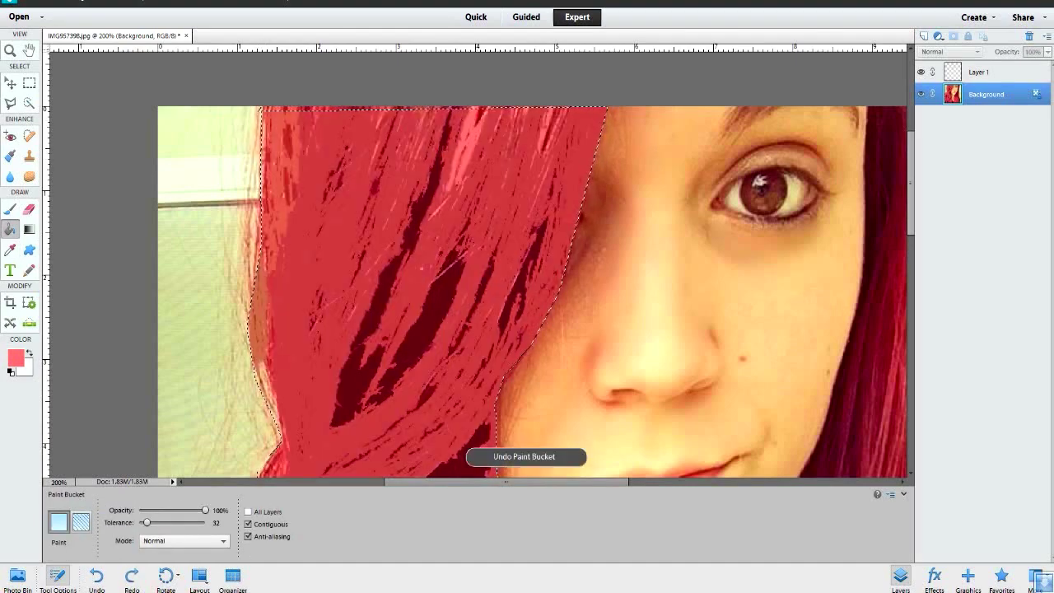
{"action": "scroll", "coordinate": [533, 263], "scroll_direction": "down", "scroll_amount": 5}
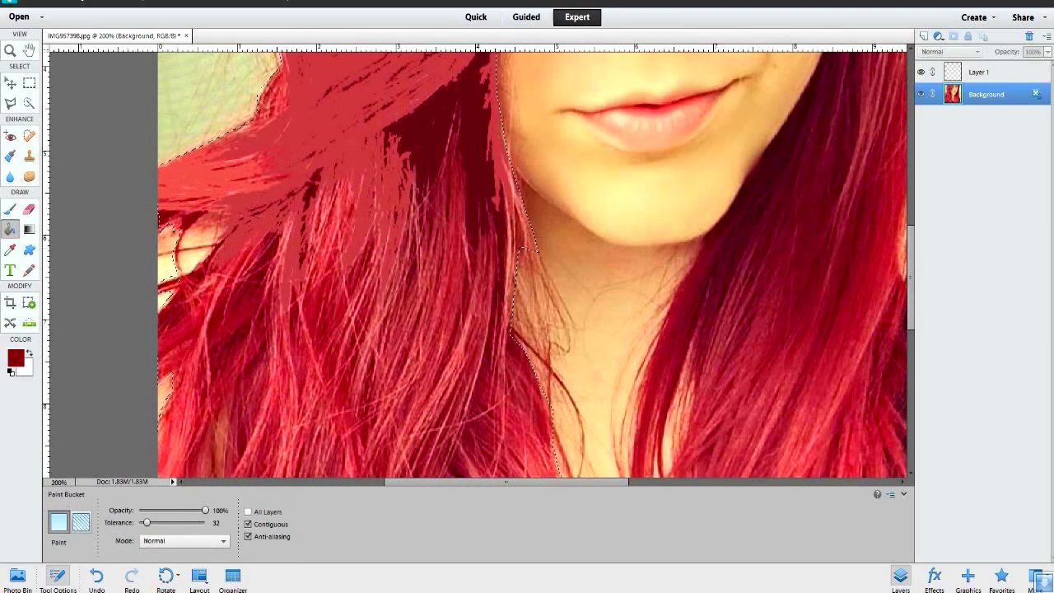
Zoom in on the lower hair and try lighter red fills there, undoing them
{"action": "key", "text": "i"}
{"action": "key", "text": "ctrl+0"}
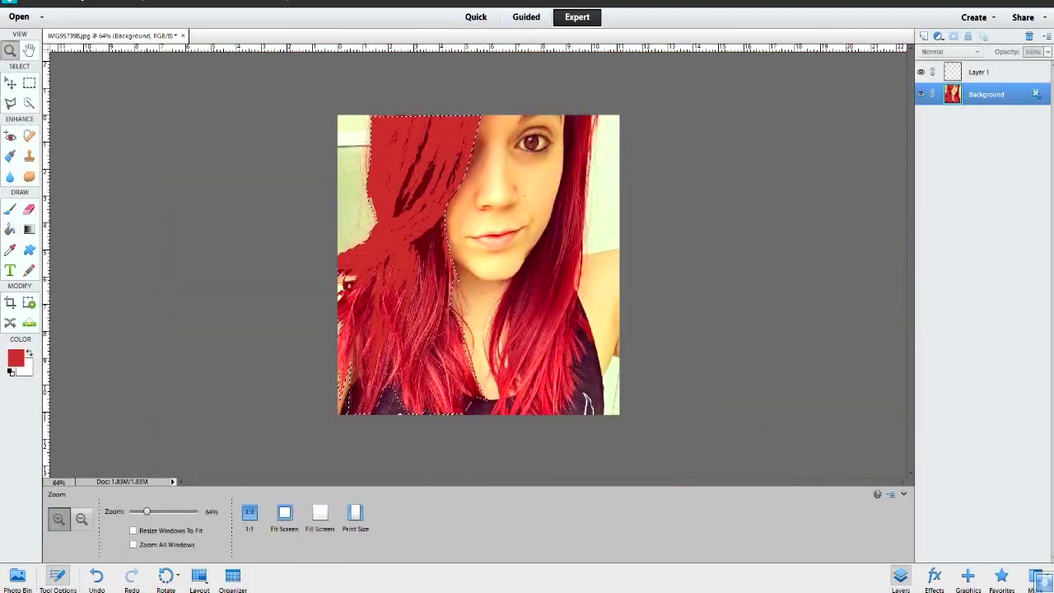
{"action": "key", "text": "ctrl+plus"}
{"action": "left_click", "coordinate": [247, 288]}
{"action": "key", "text": "ctrl+z"}
{"action": "left_click", "coordinate": [247, 288], "text": "alt"}
{"action": "left_click", "coordinate": [248, 289]}
{"action": "key", "text": "ctrl+z"}
Sample dark red, bright red and pink tones from the lower hair
{"action": "left_click", "coordinate": [346, 445], "text": "alt"}
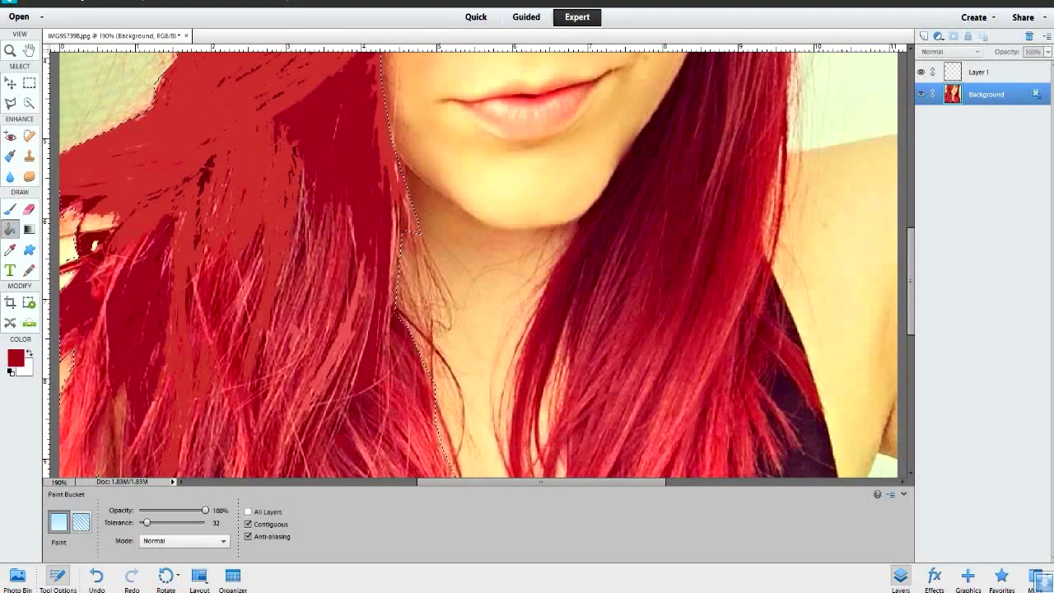
{"action": "left_click", "coordinate": [247, 289], "text": "alt"}
{"action": "left_click", "coordinate": [247, 288]}
{"action": "key", "text": "ctrl+z"}
{"action": "left_click", "coordinate": [196, 284], "text": "alt"}
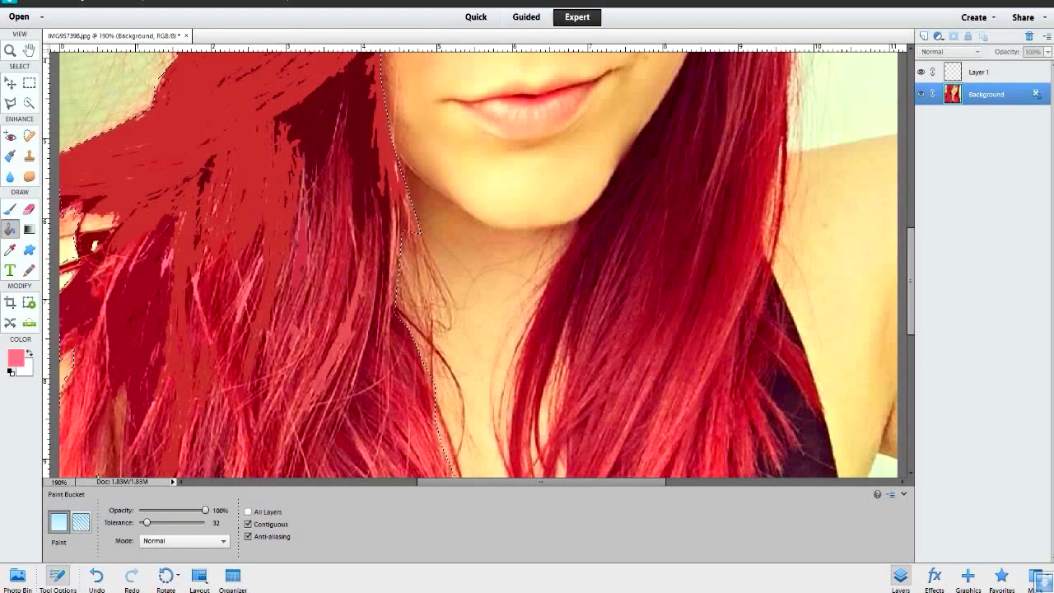
{"action": "key", "text": "m"}
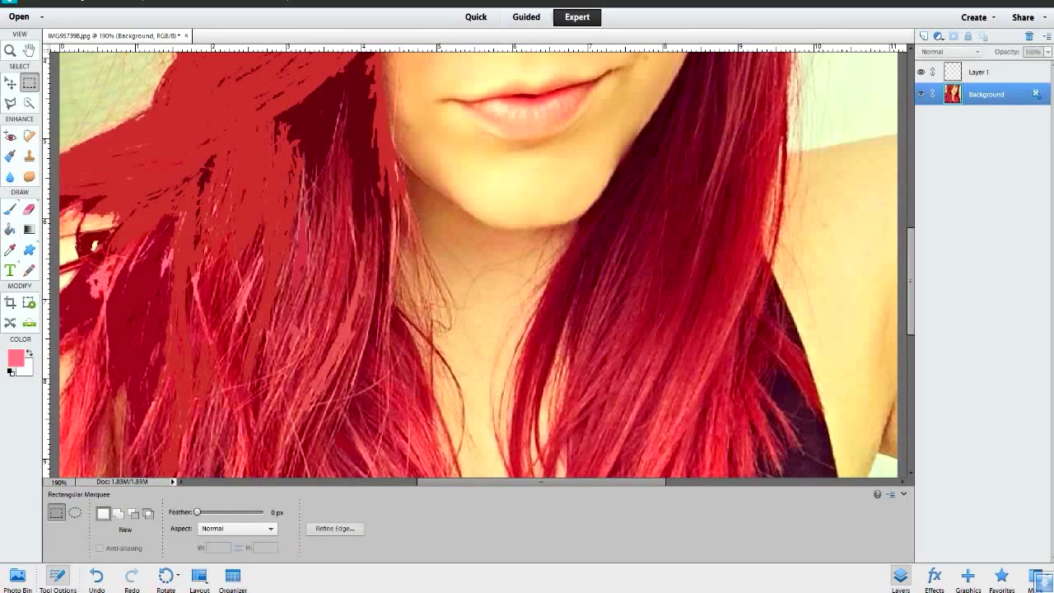
{"action": "key", "text": "k"}
{"action": "left_click", "coordinate": [221, 296], "text": "alt"}
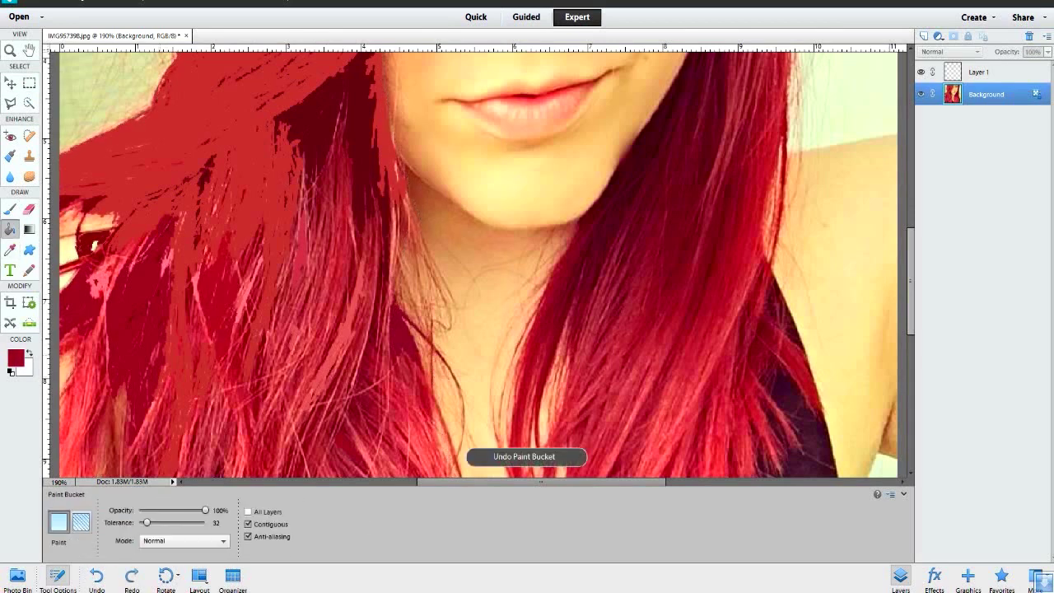
{"action": "left_click", "coordinate": [83, 387], "text": "alt"}
Reframe the view on the lower-left hair and test a red fill there, then undo it
{"action": "key", "text": "z"}
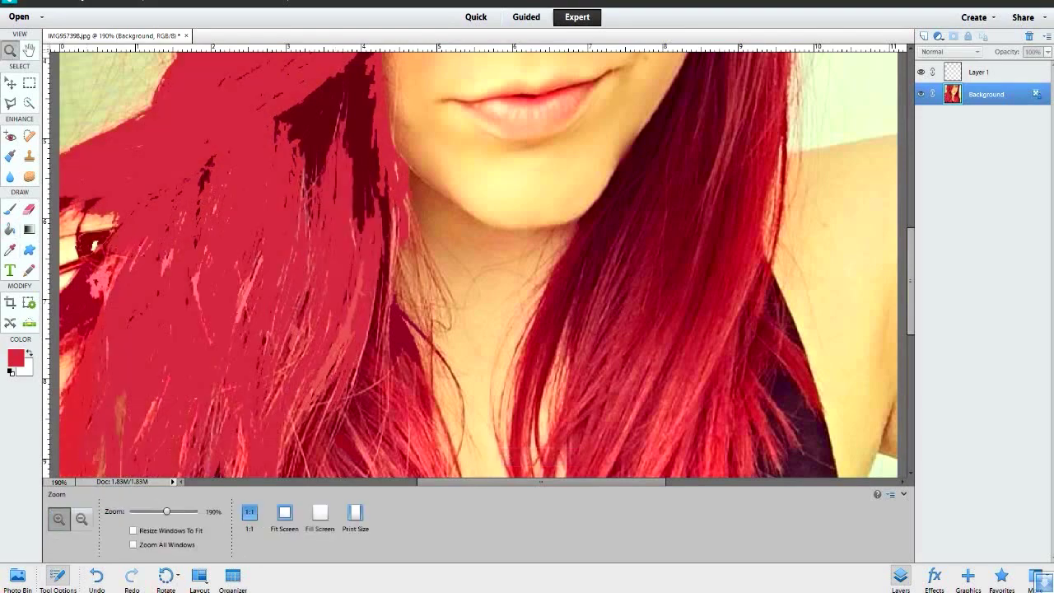
{"action": "key", "text": "ctrl+minus"}
{"action": "left_click", "coordinate": [96, 577]}
{"action": "left_click_drag", "start_coordinate": [348, 258], "coordinate": [607, 386]}
{"action": "key", "text": "k"}
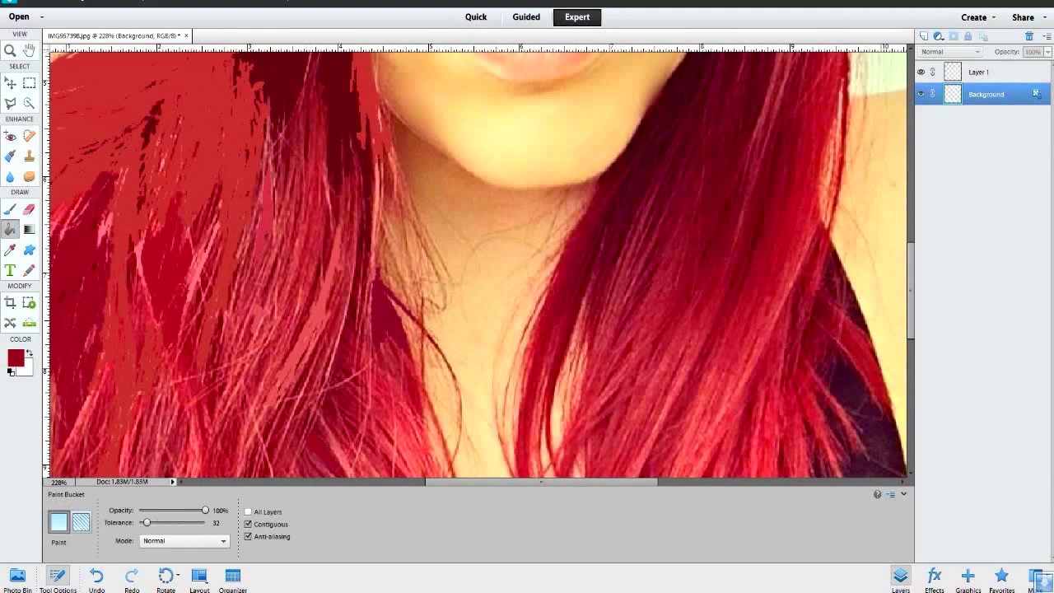
{"action": "scroll", "coordinate": [477, 264], "scroll_direction": "up", "scroll_amount": 3}
{"action": "scroll", "coordinate": [478, 264], "scroll_direction": "up", "scroll_amount": 2}
{"action": "key", "text": "z"}
{"action": "mouse_move", "coordinate": [196, 165]}
{"action": "left_mouse_down"}
{"action": "mouse_move", "coordinate": [587, 359]}
{"action": "mouse_move", "coordinate": [577, 181]}
{"action": "left_mouse_up"}
{"action": "key", "text": "k"}
{"action": "left_click", "coordinate": [247, 288]}
{"action": "key", "text": "ctrl+z"}
Zoom to 200% on the left hair, select a larger strand and trial a red fill
{"action": "key", "text": "z"}
{"action": "key", "text": "ctrl+0"}
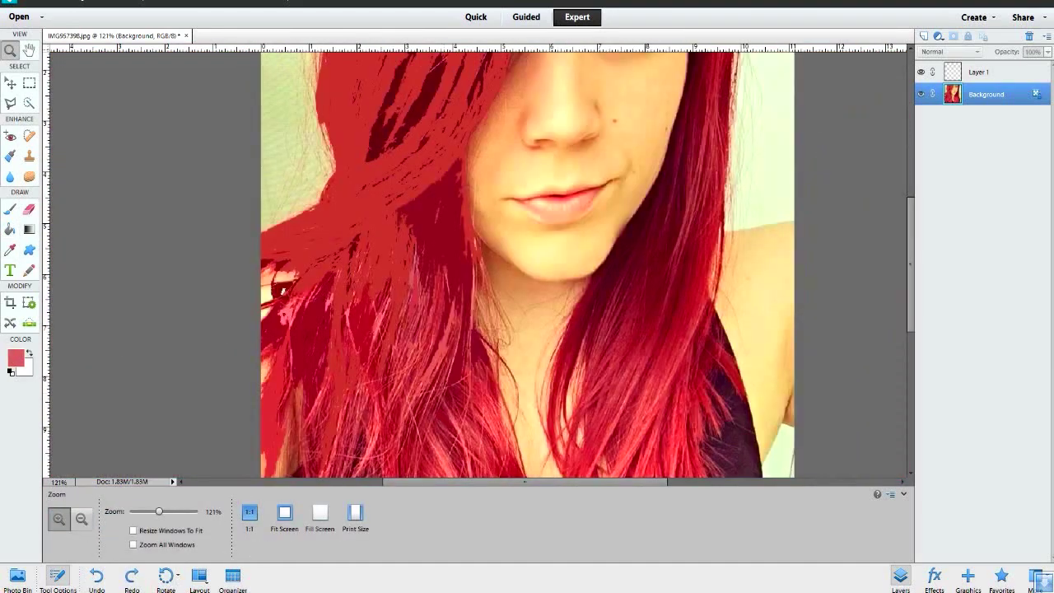
{"action": "key", "text": "i"}
{"action": "key", "text": "k"}
{"action": "key", "text": "z"}
{"action": "key", "text": "ctrl+0"}
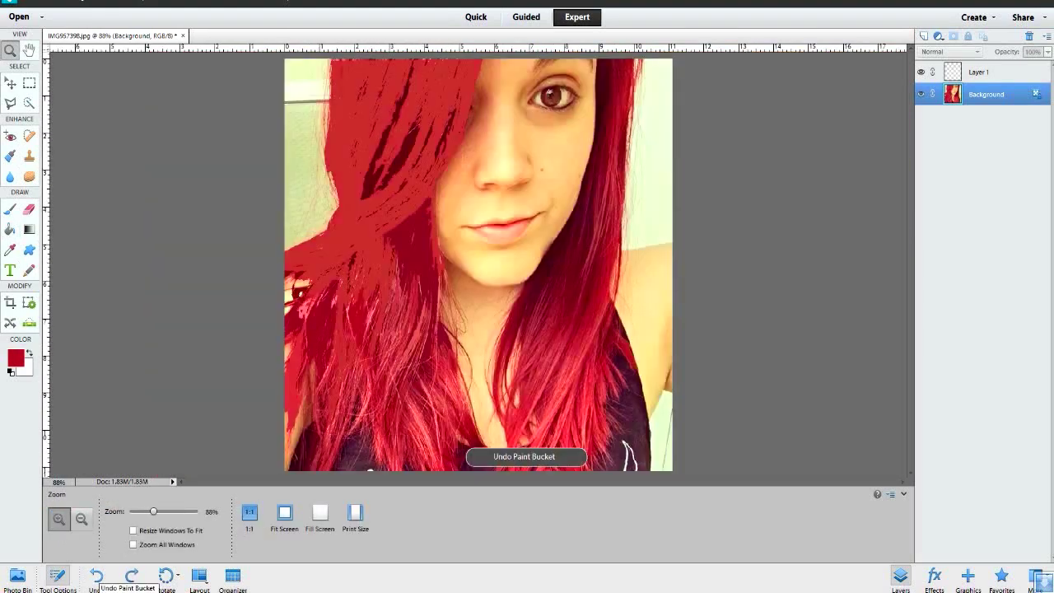
{"action": "key", "text": "ctrl+plus"}
{"action": "key", "text": "a"}
{"action": "left_click_drag", "start_coordinate": [307, 246], "coordinate": [276, 326]}
{"action": "left_click_drag", "start_coordinate": [304, 247], "coordinate": [280, 403]}
{"action": "key", "text": "k"}
{"action": "left_click", "coordinate": [292, 330]}
{"action": "key", "text": "ctrl+z"}
Zoom to 400% on the lower strand and fill it with dark red
{"action": "key", "text": "z"}
{"action": "left_click", "coordinate": [313, 325]}
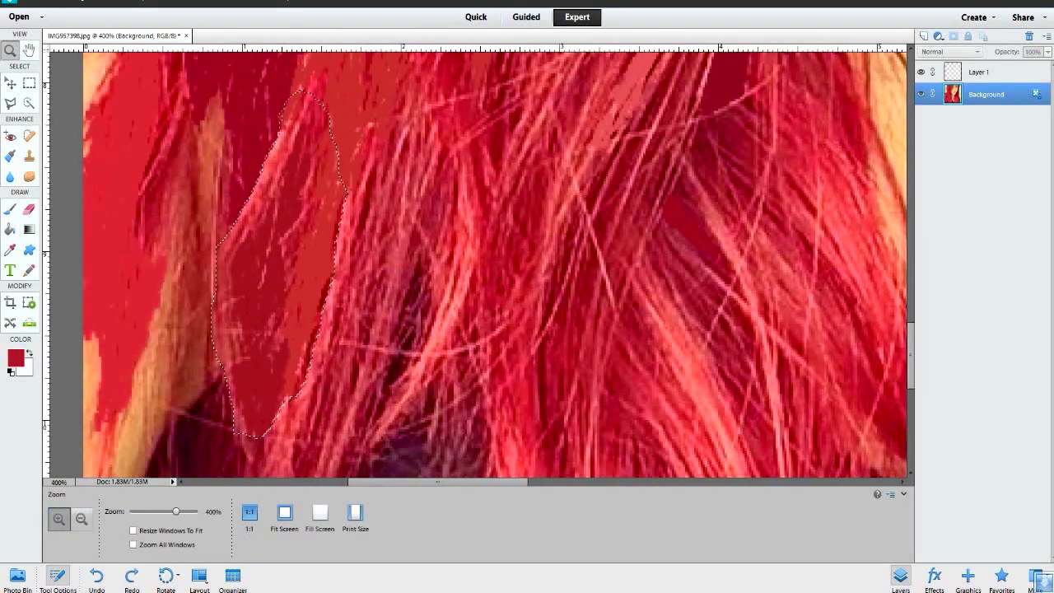
{"action": "key", "text": "k"}
{"action": "left_click", "coordinate": [272, 329]}
{"action": "key", "text": "a"}
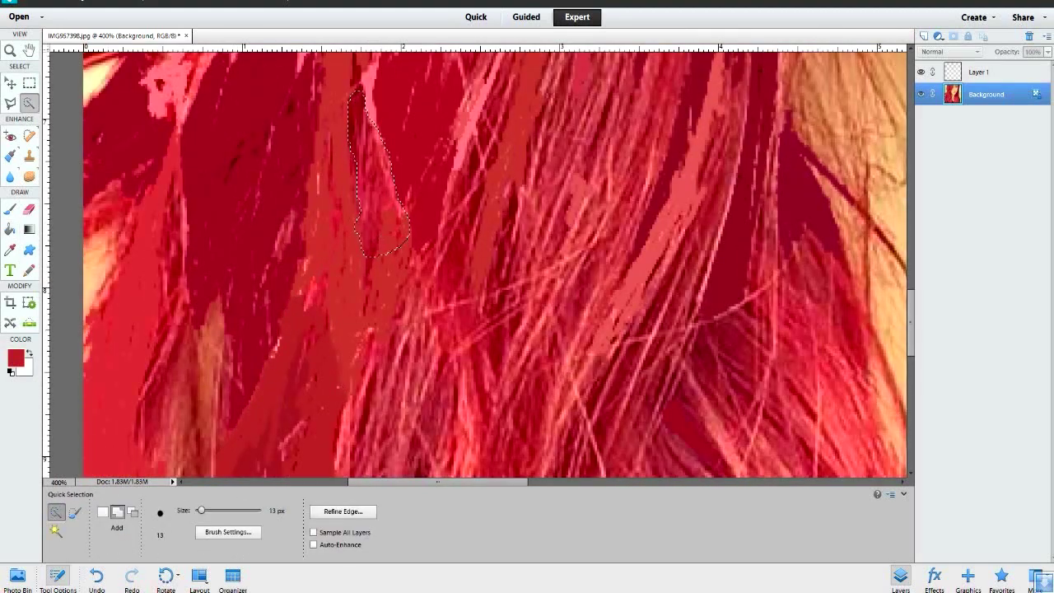
{"action": "key", "text": "k"}
{"action": "key", "text": "ctrl+z"}
{"action": "key", "text": "a"}
{"action": "key", "text": "i"}
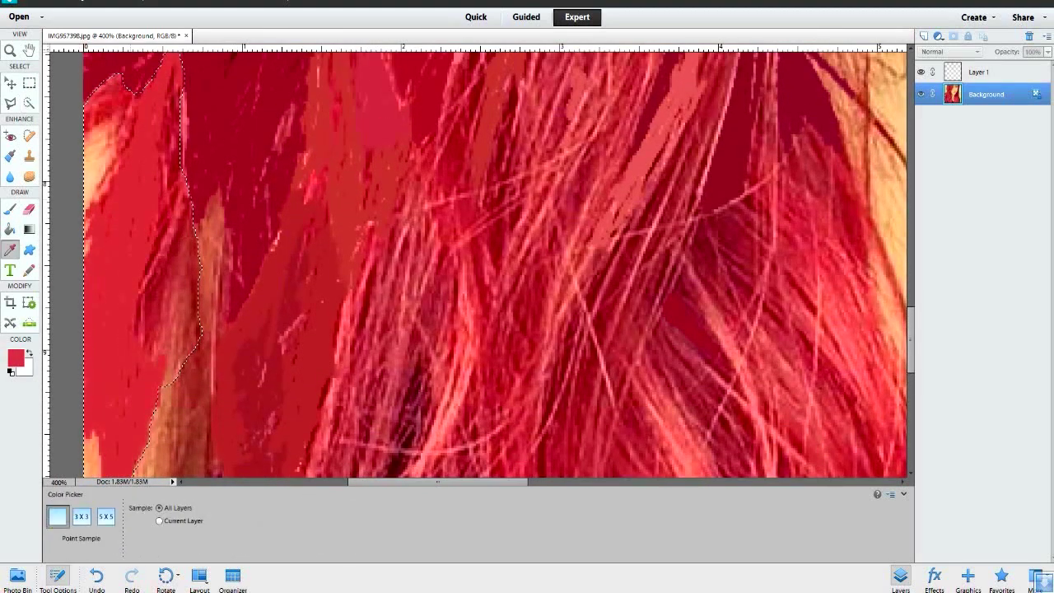
{"action": "key", "text": "k"}
Zoom to 200% and select further hair areas, alternating with dark maroon fills
{"action": "key", "text": "z"}
{"action": "scroll", "coordinate": [831, 467], "scroll_direction": "down", "scroll_amount": 5}
{"action": "key", "text": "ctrl+equal"}
{"action": "key", "text": "a"}
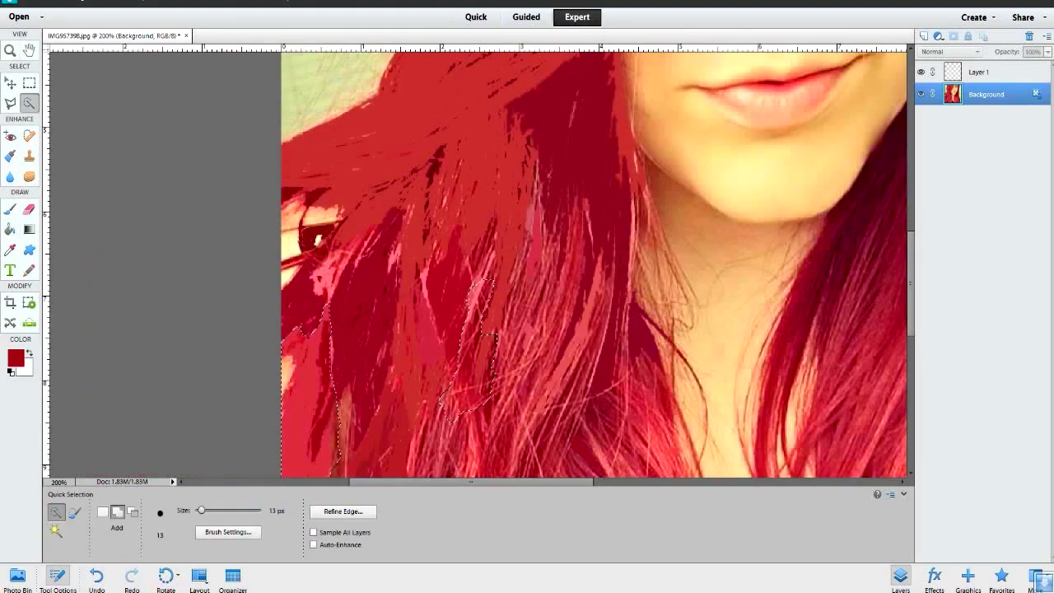
{"action": "key", "text": "k"}
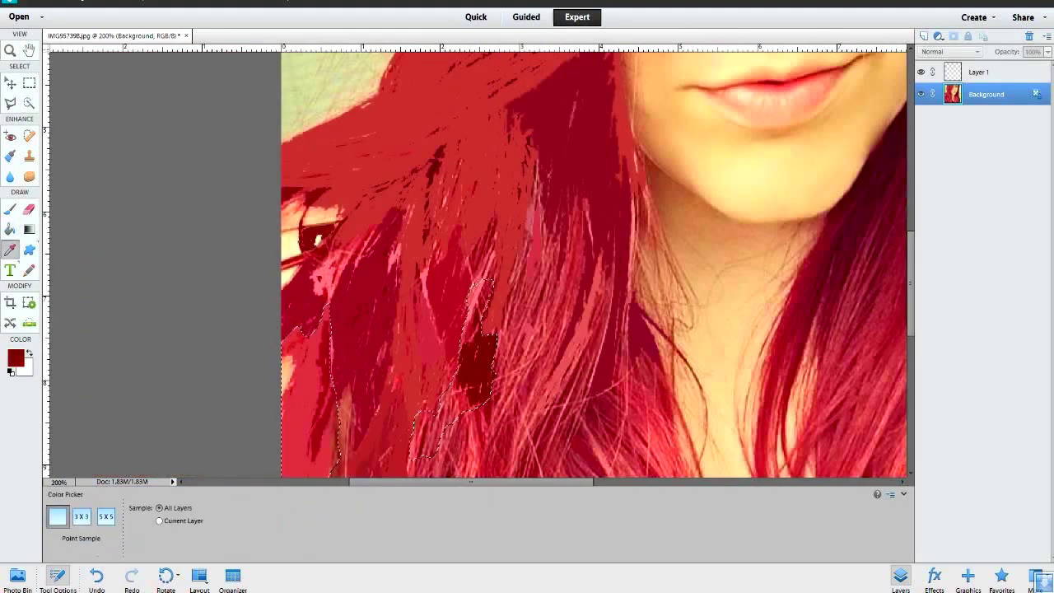
{"action": "key", "text": "a"}
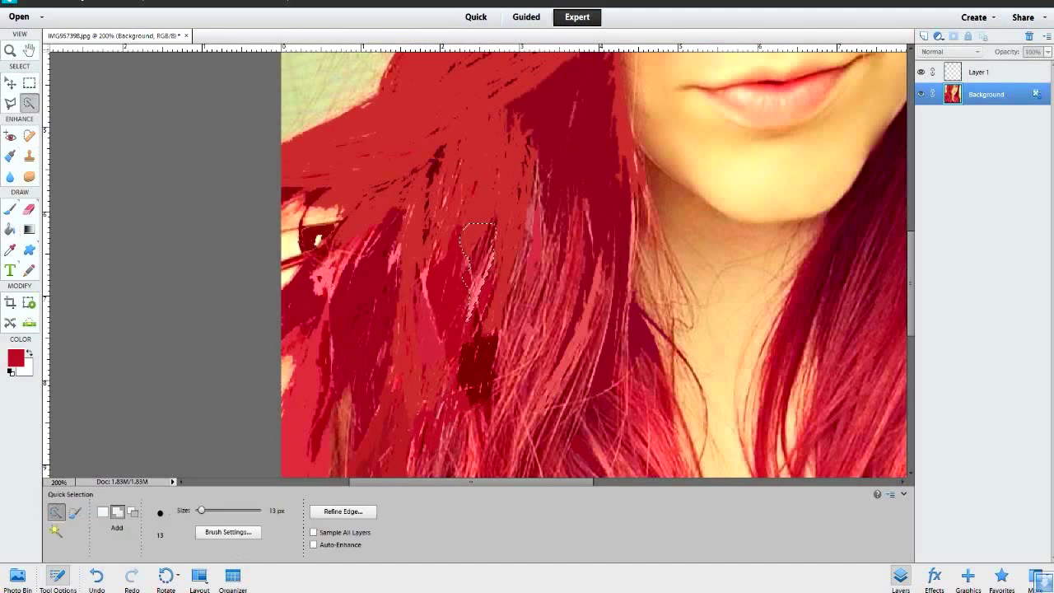
{"action": "key", "text": "k"}
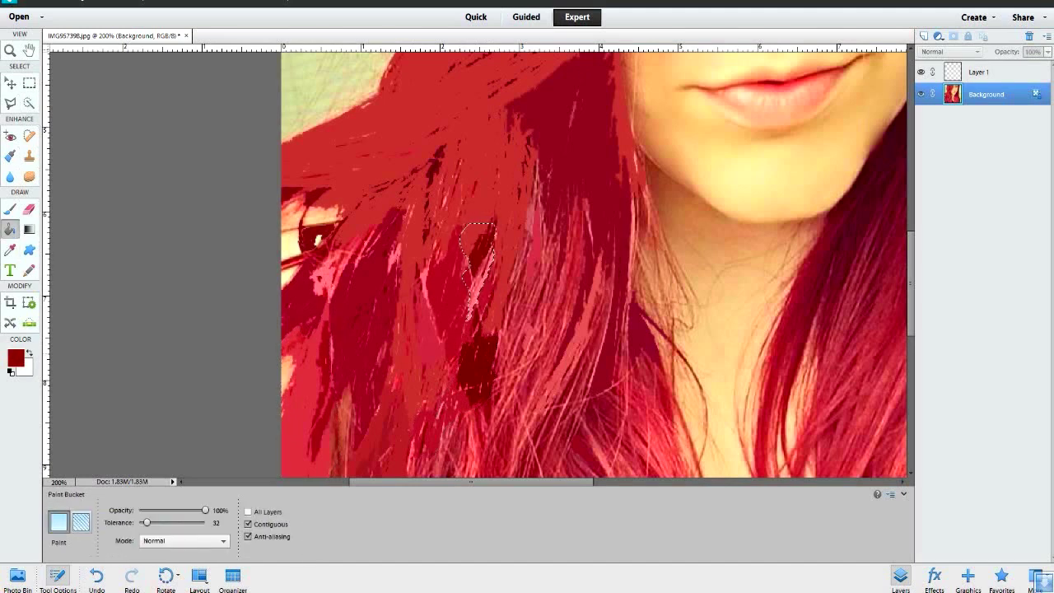
{"action": "key", "text": "a"}
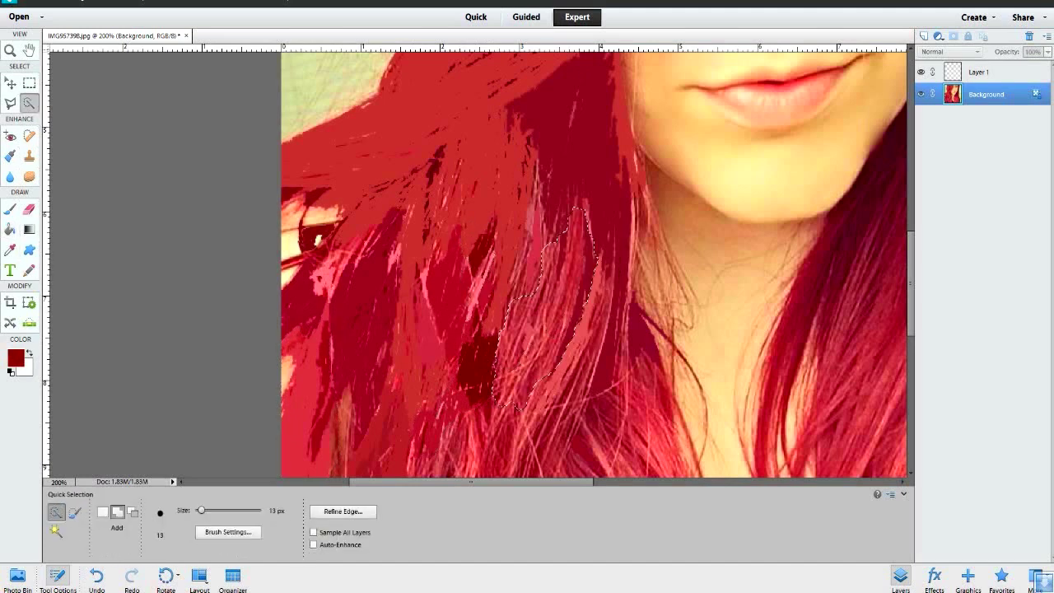
{"action": "key", "text": "a"}
{"action": "key", "text": "k"}
{"action": "key", "text": "a"}
{"action": "key", "text": "k"}
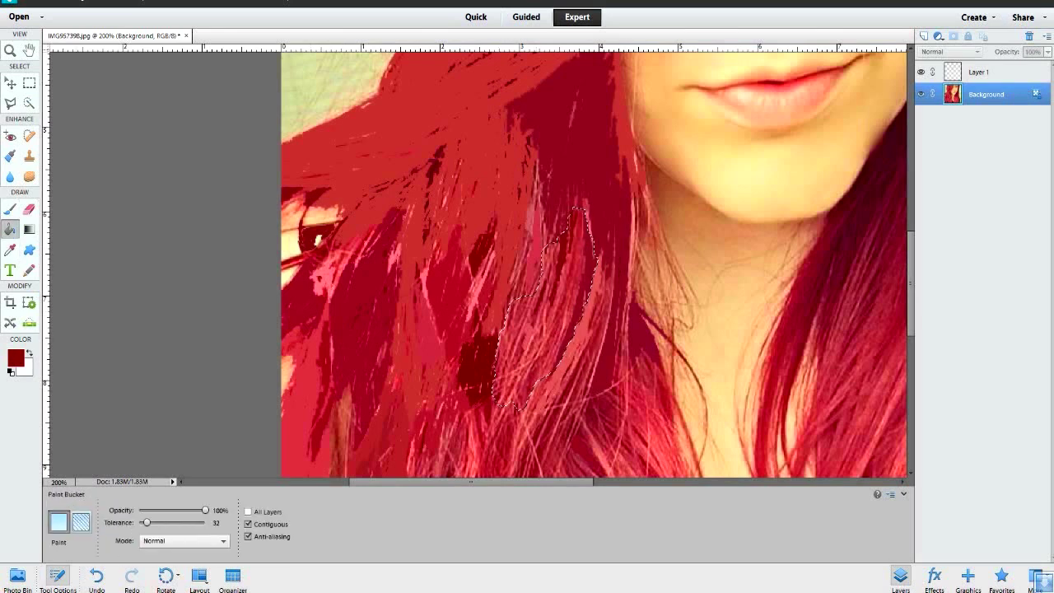
Fill the selected hair strand with a pink tone sampled from the hair
{"action": "left_click", "coordinate": [330, 285], "text": "alt"}
{"action": "left_click", "coordinate": [568, 272]}
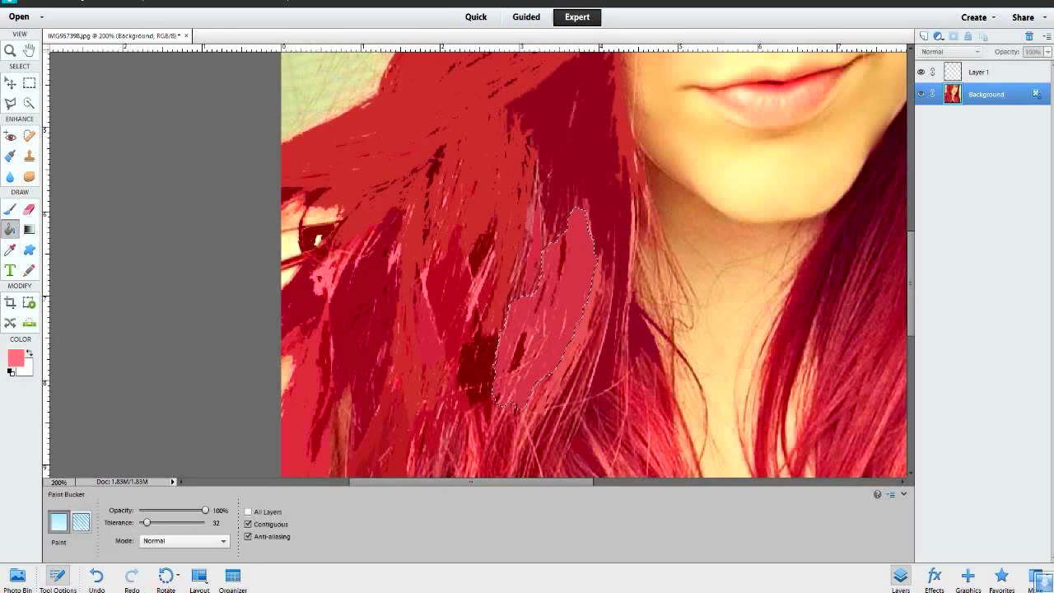
{"action": "key", "text": "a"}
{"action": "key", "text": "k"}
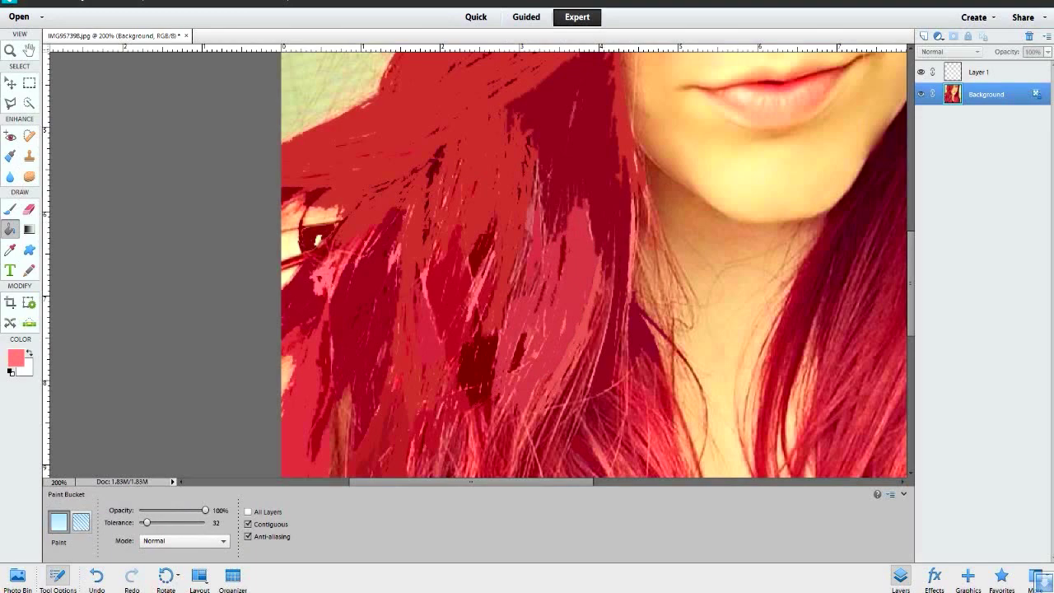
{"action": "scroll", "coordinate": [594, 264], "scroll_direction": "down", "scroll_amount": 3}
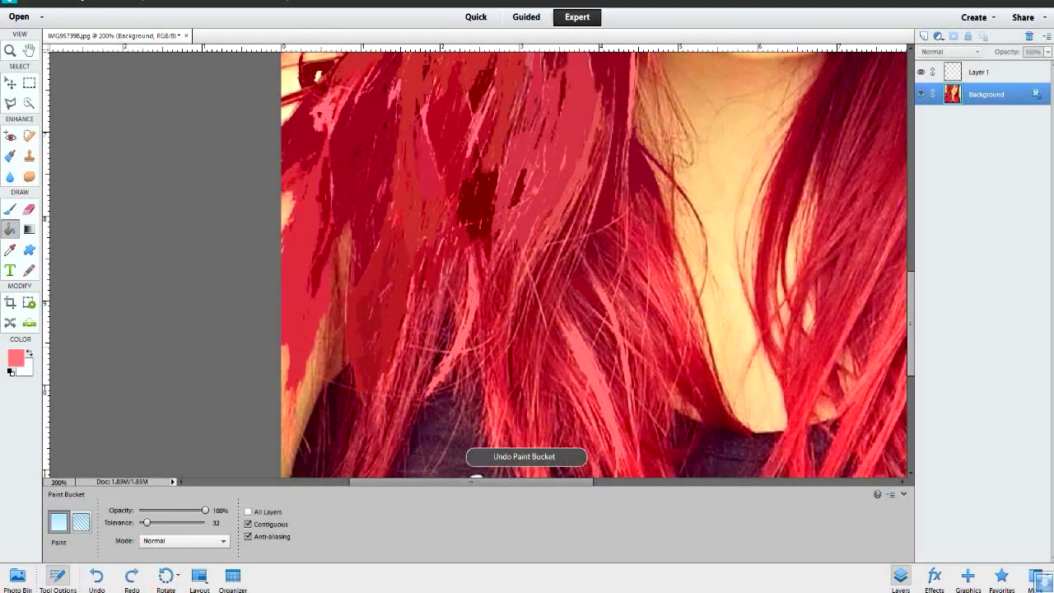
{"action": "scroll", "coordinate": [527, 316], "scroll_direction": "down", "scroll_amount": 1}
Try red and muted rose fills on the hair area, undoing both, then sample crimson
{"action": "left_click", "coordinate": [527, 317], "text": "alt"}
{"action": "left_click", "coordinate": [534, 275]}
{"action": "key", "text": "ctrl+z"}
{"action": "left_click", "coordinate": [499, 387], "text": "alt"}
{"action": "left_click", "coordinate": [499, 387]}
{"action": "key", "text": "ctrl+z"}
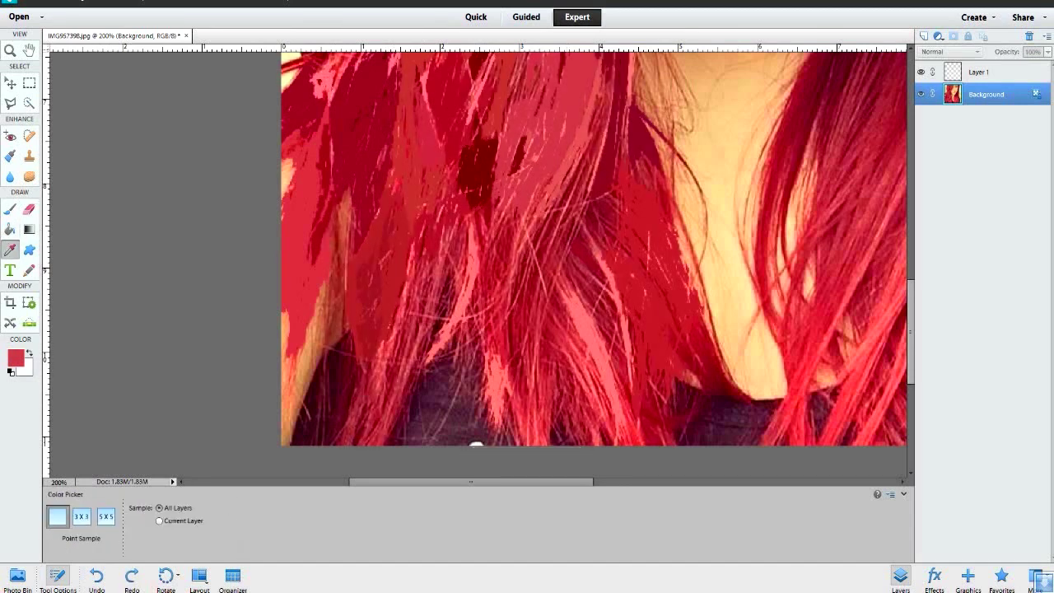
{"action": "left_click", "coordinate": [696, 358], "text": "alt"}
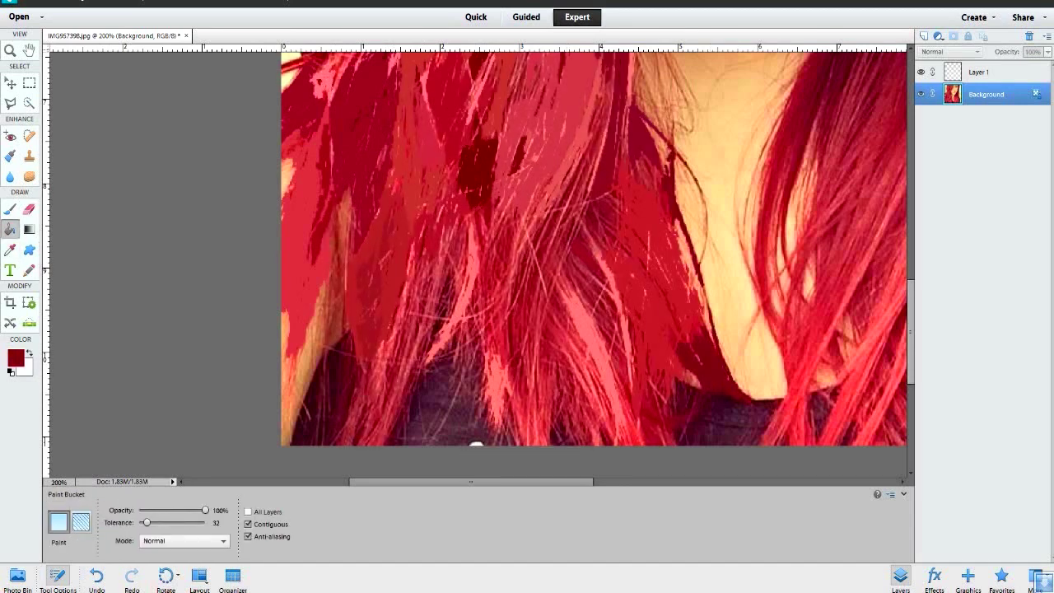
{"action": "left_click", "coordinate": [665, 192], "text": "alt"}
Fill the hair strand beside the neck with darker crimson, rejecting a light pink trial
{"action": "key", "text": "a"}
{"action": "left_click_drag", "start_coordinate": [568, 221], "coordinate": [514, 350]}
{"action": "key", "text": "k"}
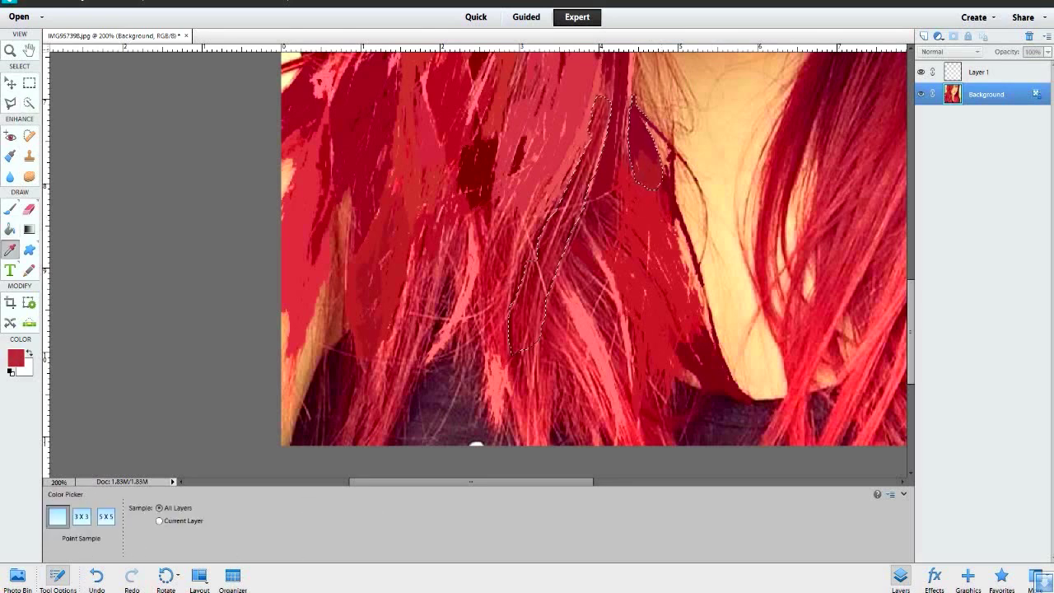
{"action": "key", "text": "a"}
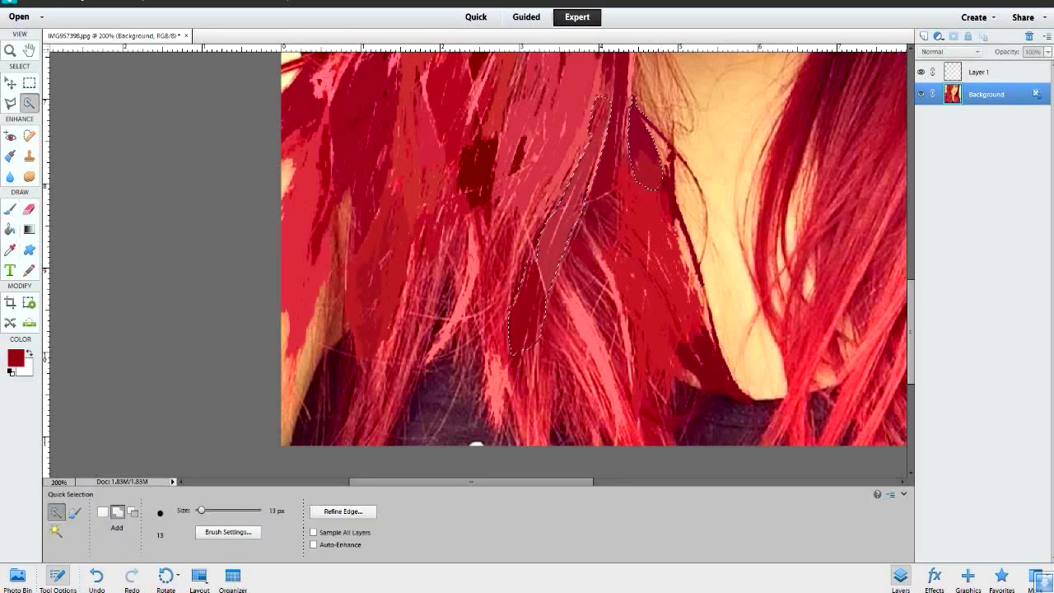
{"action": "key", "text": "k"}
{"action": "left_click", "coordinate": [523, 353]}
{"action": "left_click", "coordinate": [477, 436], "text": "alt"}
{"action": "left_click", "coordinate": [527, 371]}
{"action": "key", "text": "ctrl+z"}
{"action": "key", "text": "z"}
{"action": "left_click", "coordinate": [564, 399]}
{"action": "key", "text": "k"}
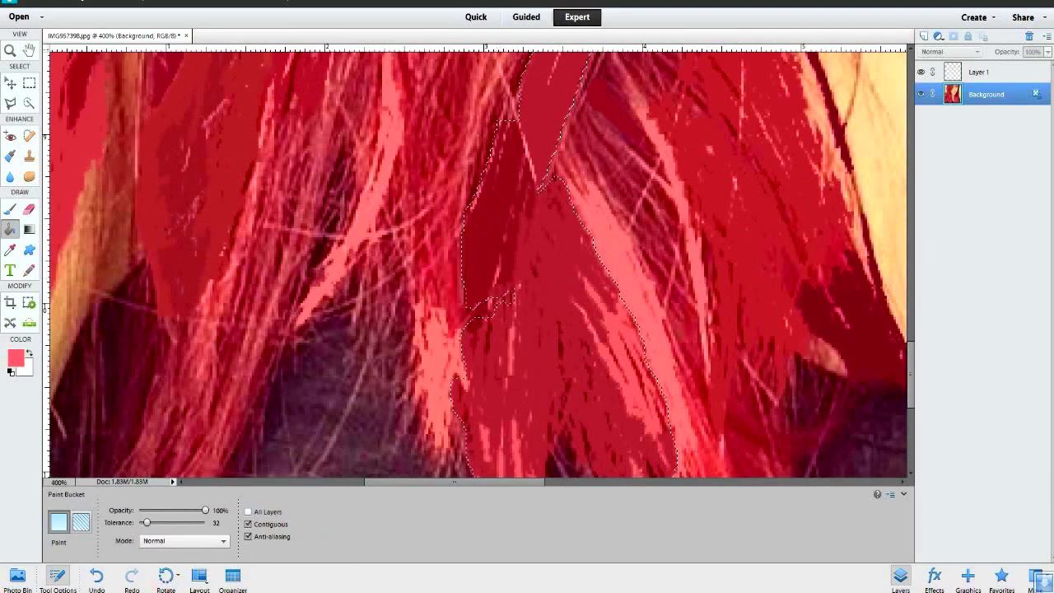
Extend the selection along the neighbouring strand and fill it with dark red
{"action": "key", "text": "a"}
{"action": "left_click_drag", "start_coordinate": [618, 222], "coordinate": [676, 346]}
{"action": "key", "text": "i"}
{"action": "left_click", "coordinate": [495, 231]}
{"action": "key", "text": "k"}
{"action": "left_click", "coordinate": [643, 288]}
{"action": "key", "text": "ctrl+z"}
{"action": "key", "text": "ctrl+d"}
{"action": "key", "text": "a"}
{"action": "left_click_drag", "start_coordinate": [635, 239], "coordinate": [609, 74]}
{"action": "key", "text": "k"}
{"action": "left_click", "coordinate": [650, 248]}
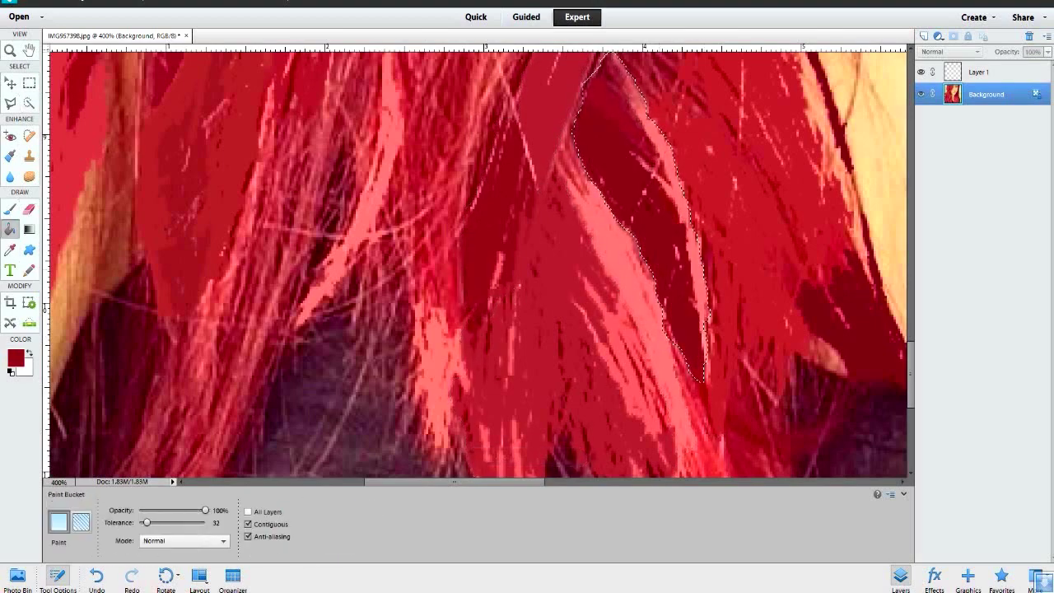
Sample pink and deeper red tones from the hair for the remaining strands
{"action": "key", "text": "i"}
{"action": "key", "text": "k"}
{"action": "key", "text": "i"}
{"action": "left_click", "coordinate": [593, 239]}
{"action": "key", "text": "m"}
{"action": "key", "text": "a"}
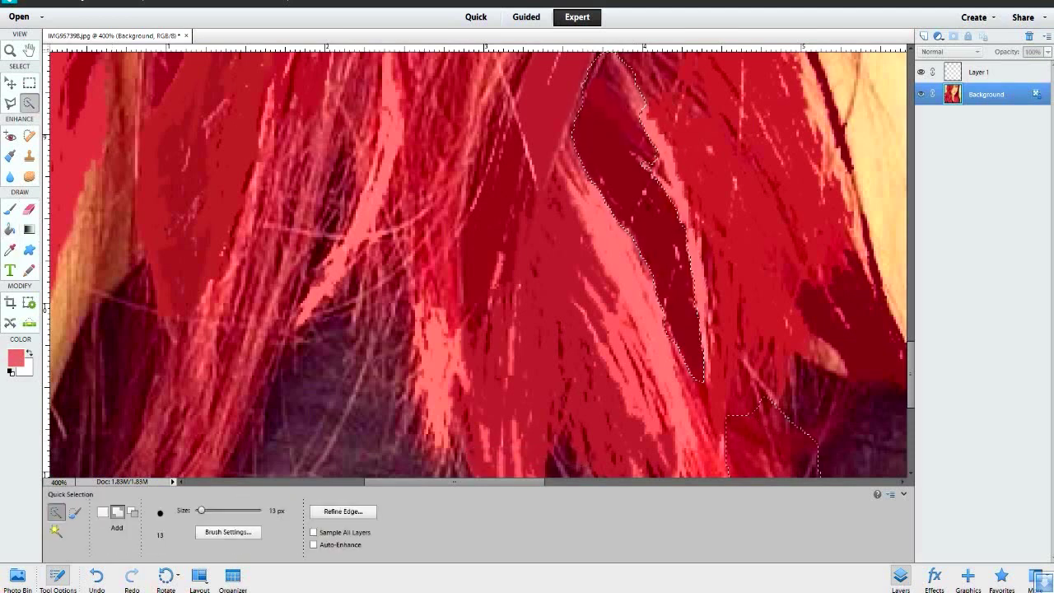
{"action": "key", "text": "i"}
{"action": "left_click", "coordinate": [680, 329]}
Undo the last fill and zoom out to fit the whole photo
{"action": "key", "text": "k"}
{"action": "key", "text": "i"}
{"action": "key", "text": "k"}
{"action": "key", "text": "ctrl+z"}
{"action": "key", "text": "z"}
{"action": "key", "text": "ctrl+0"}
{"action": "key", "text": "a"}
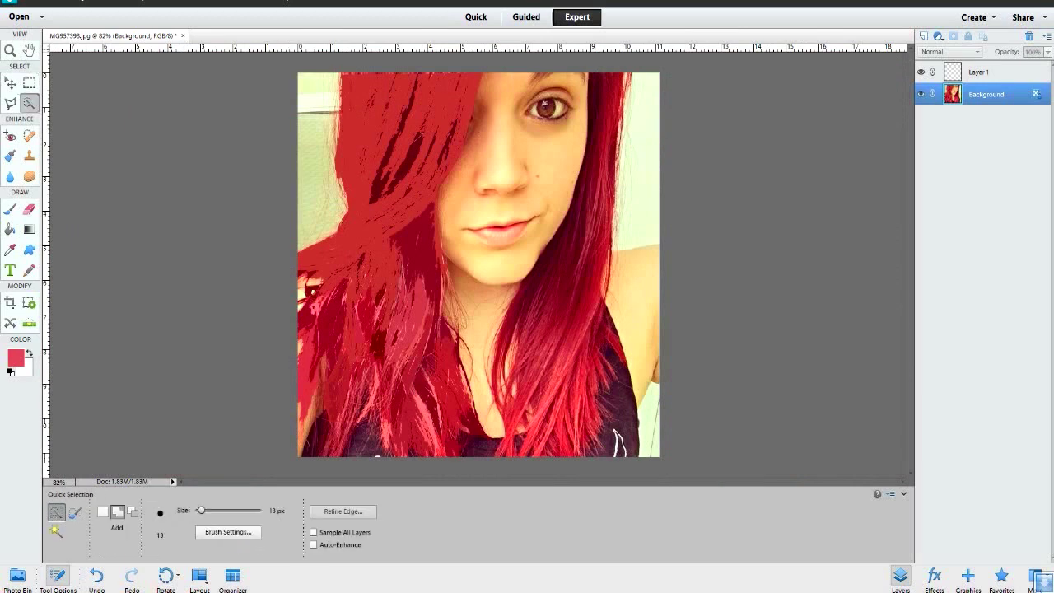
Undo and redo the last fill, then sample a dark crimson from the hair
{"action": "key", "text": "i"}
{"action": "key", "text": "k"}
{"action": "key", "text": "i"}
{"action": "key", "text": "k"}
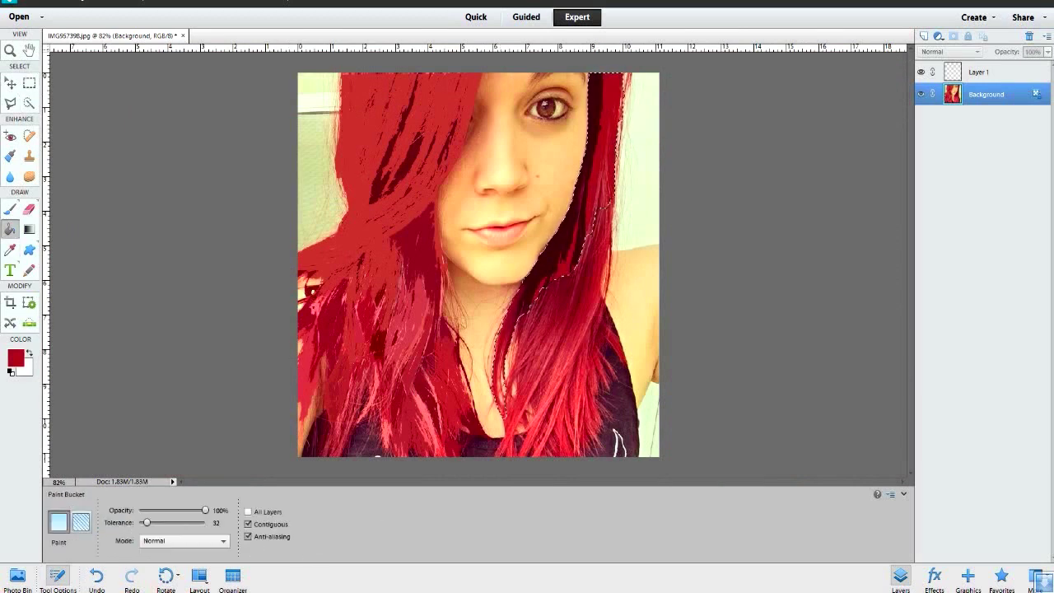
{"action": "key", "text": "ctrl+z"}
{"action": "key", "text": "ctrl+y"}
{"action": "key", "text": "k"}
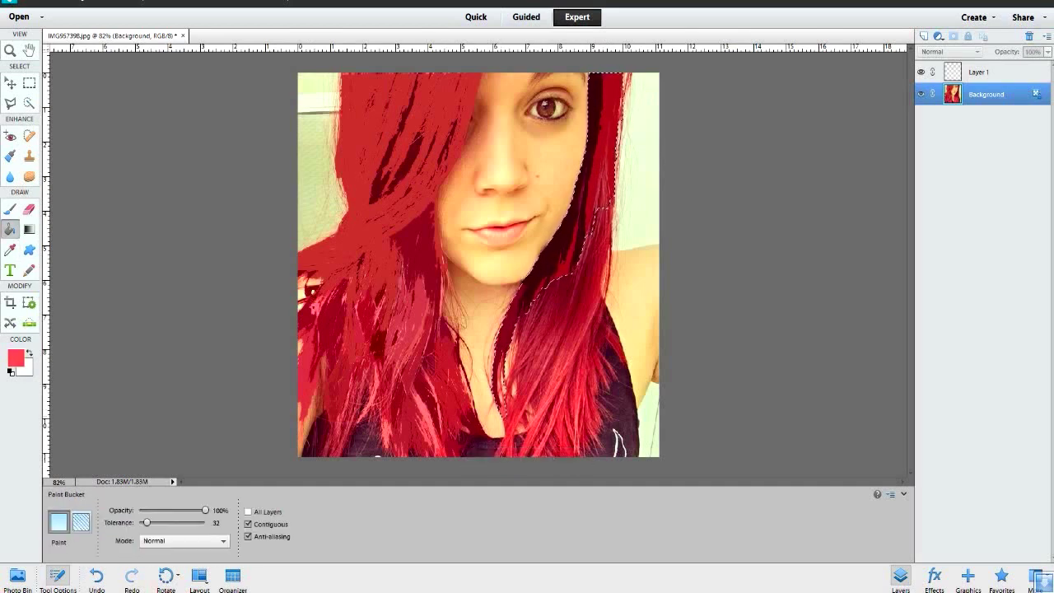
{"action": "left_click", "coordinate": [375, 337], "text": "alt"}
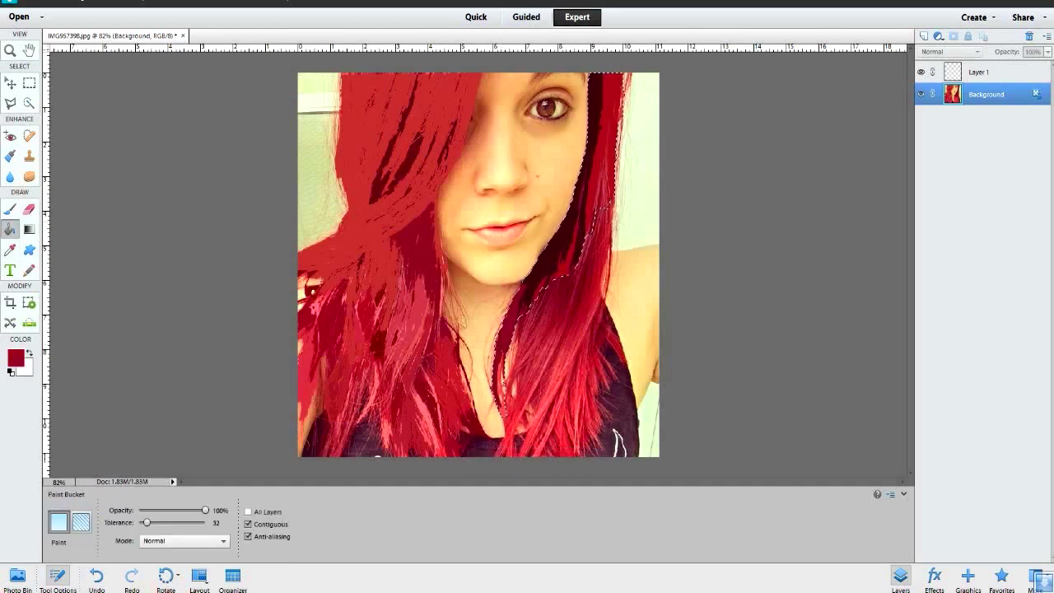
Zoom to 200% and fill the strip beside the face with dark crimson, undoing a darker-red refill
{"action": "key", "text": "z"}
{"action": "left_click", "coordinate": [602, 124]}
{"action": "key", "text": "a"}
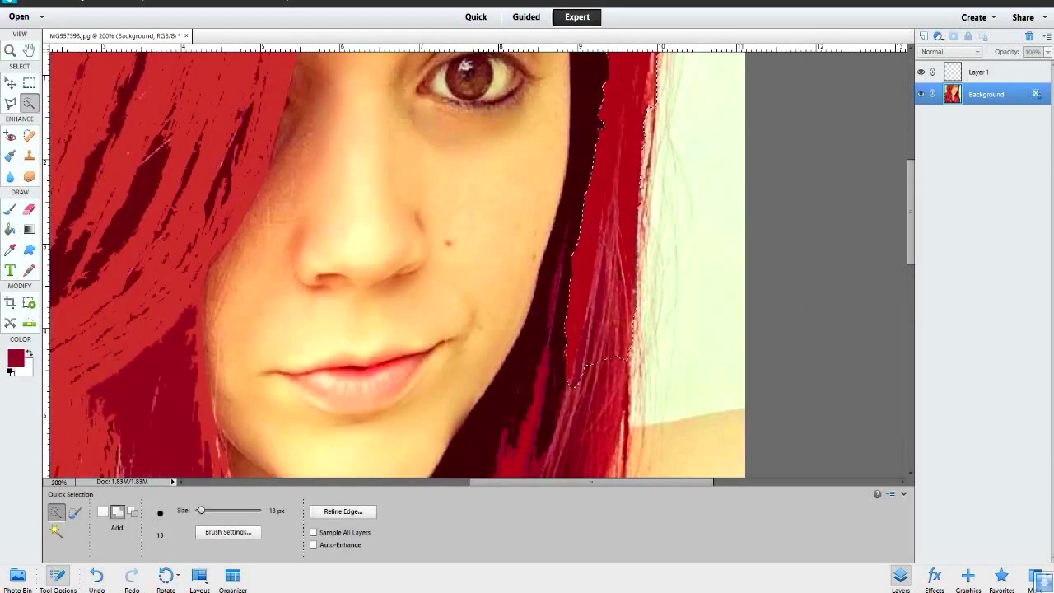
{"action": "key", "text": "k"}
{"action": "left_click", "coordinate": [593, 305]}
{"action": "left_click", "coordinate": [598, 361], "text": "alt"}
{"action": "left_click", "coordinate": [593, 304]}
{"action": "key", "text": "ctrl+z"}
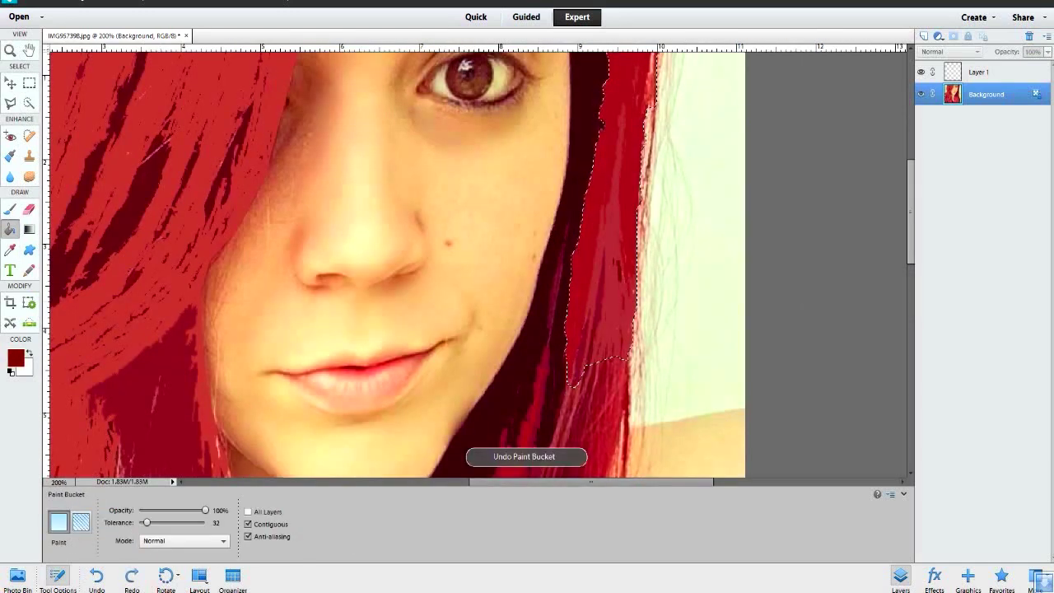
Extend the selection down the strand below the chin and fill it with a sampled dark red
{"action": "scroll", "coordinate": [396, 263], "scroll_direction": "down", "scroll_amount": 5}
{"action": "key", "text": "a"}
{"action": "key", "text": "k"}
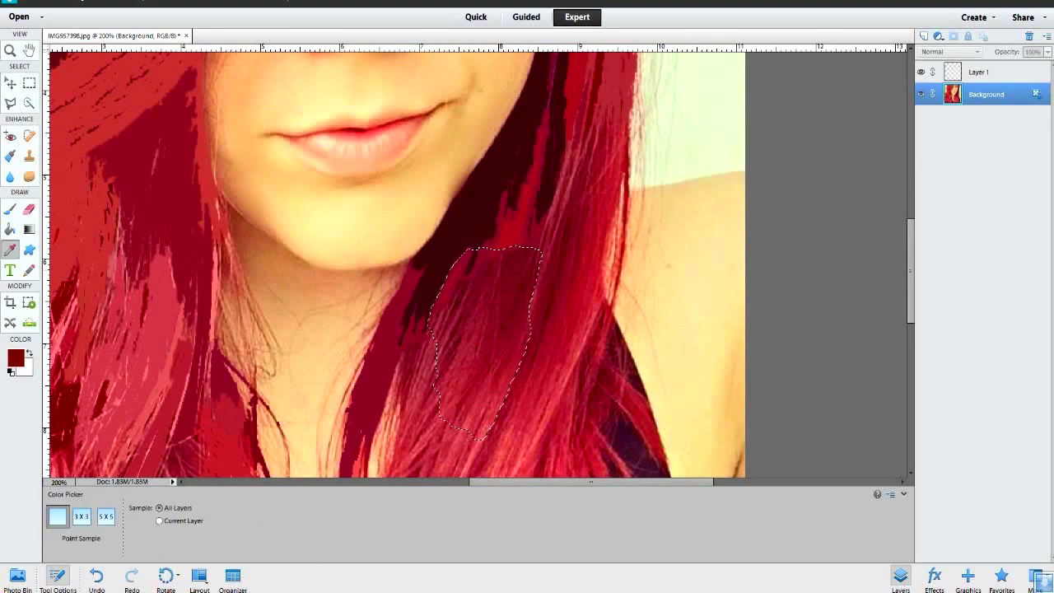
{"action": "left_click", "coordinate": [486, 305]}
{"action": "key", "text": "a"}
{"action": "left_click_drag", "start_coordinate": [470, 346], "coordinate": [466, 424]}
{"action": "key", "text": "k"}
{"action": "left_click", "coordinate": [466, 395]}
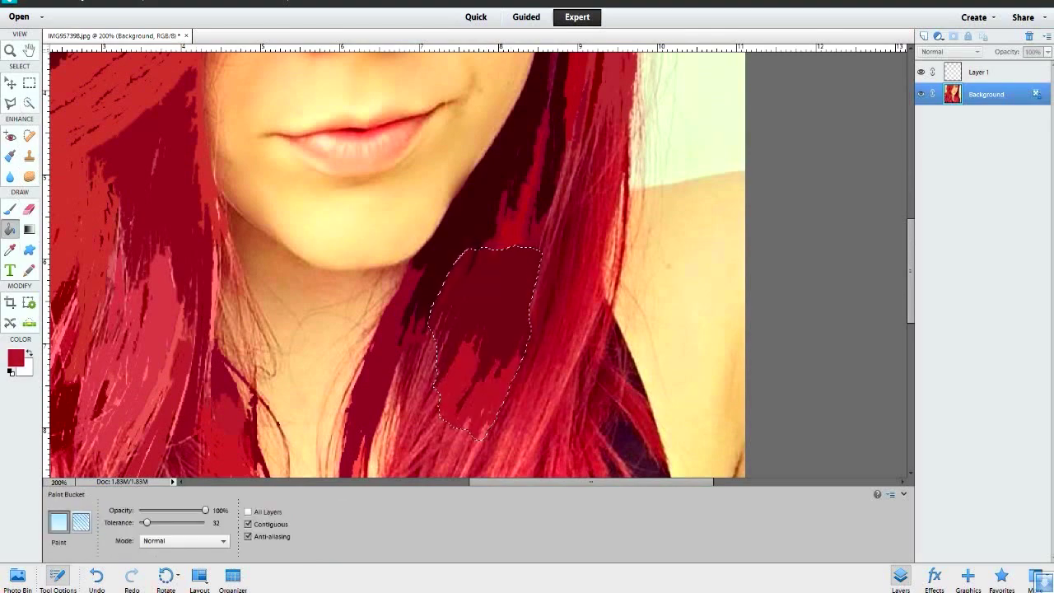
At 400% zoom, redo the strand's lower part in a lighter sampled red
{"action": "key", "text": "z"}
{"action": "key", "text": "ctrl+equal"}
{"action": "key", "text": "ctrl+equal"}
{"action": "key", "text": "k"}
{"action": "key", "text": "ctrl+z"}
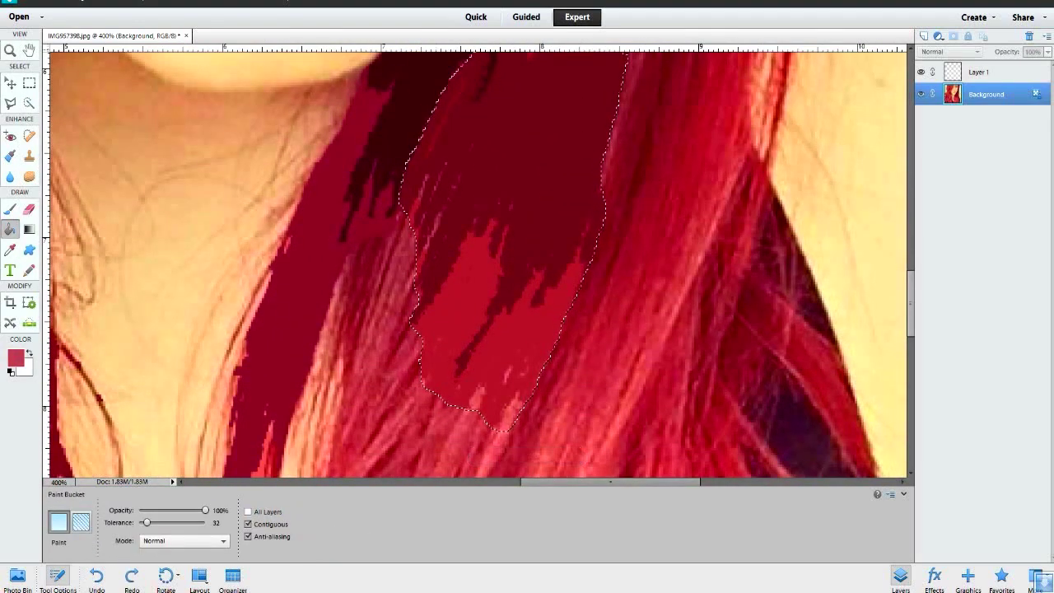
{"action": "key", "text": "i"}
{"action": "left_click", "coordinate": [511, 412]}
{"action": "key", "text": "k"}
{"action": "left_click", "coordinate": [477, 396]}
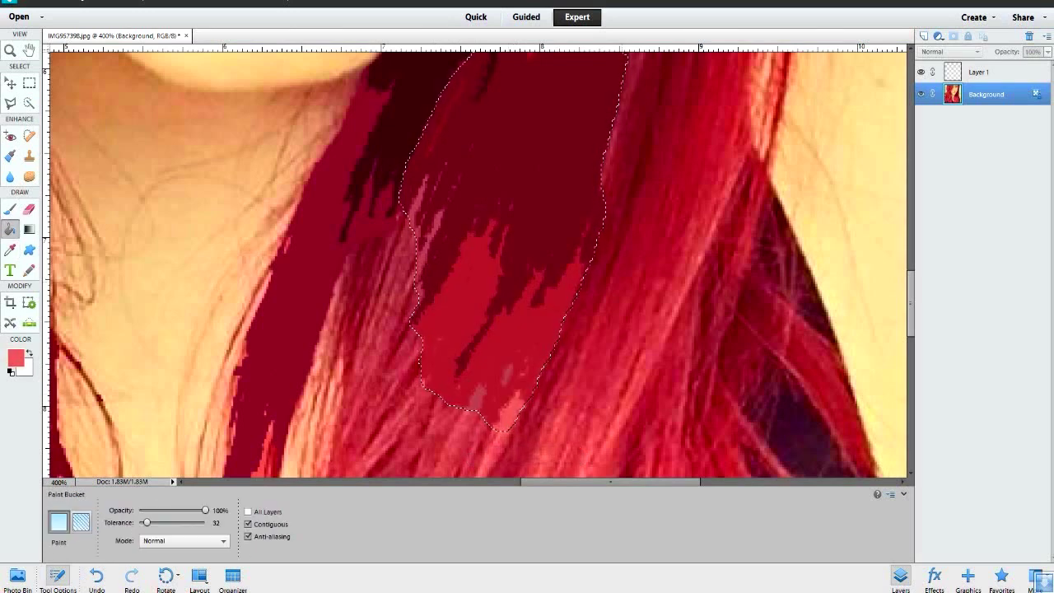
Select the lighter hair patch, fill it with dark crimson, and zoom out to the whole image
{"action": "key", "text": "a"}
{"action": "left_click_drag", "start_coordinate": [416, 206], "coordinate": [404, 300]}
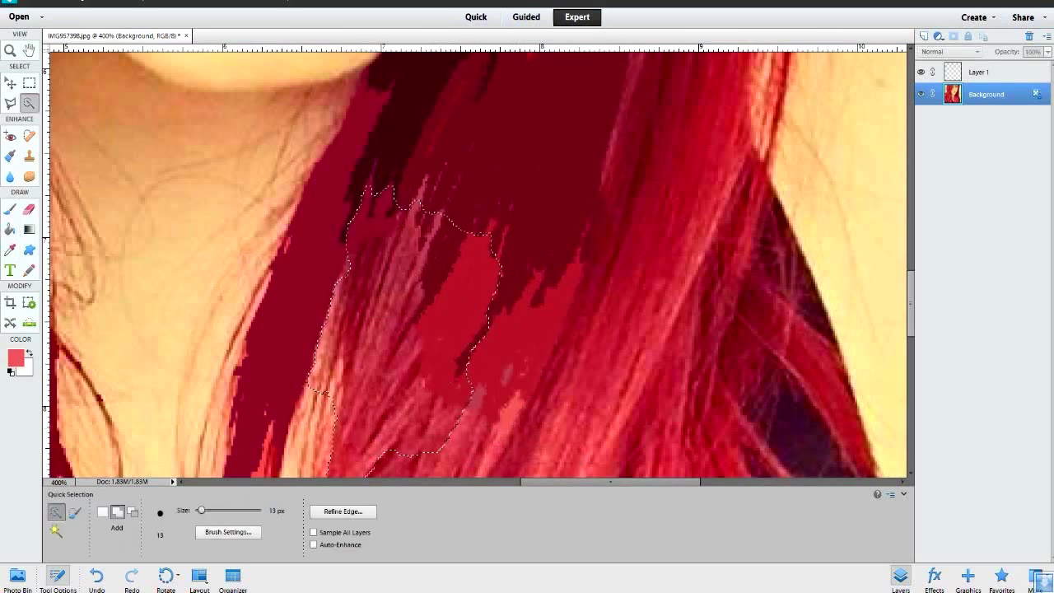
{"action": "scroll", "coordinate": [478, 263], "scroll_direction": "down", "scroll_amount": 2}
{"action": "key", "text": "i"}
{"action": "left_click", "coordinate": [544, 165]}
{"action": "key", "text": "k"}
{"action": "left_click", "coordinate": [412, 248]}
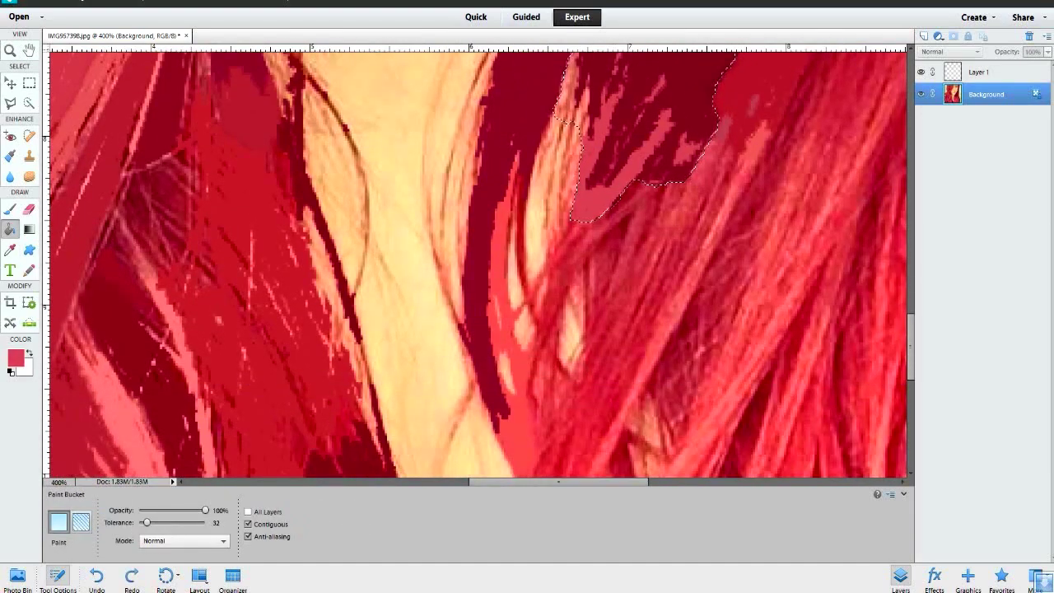
{"action": "key", "text": "z"}
{"action": "key", "text": "ctrl+0"}
Zoom in on the lower-left hair, sample a red, try filling it, then undo
{"action": "key", "text": "a"}
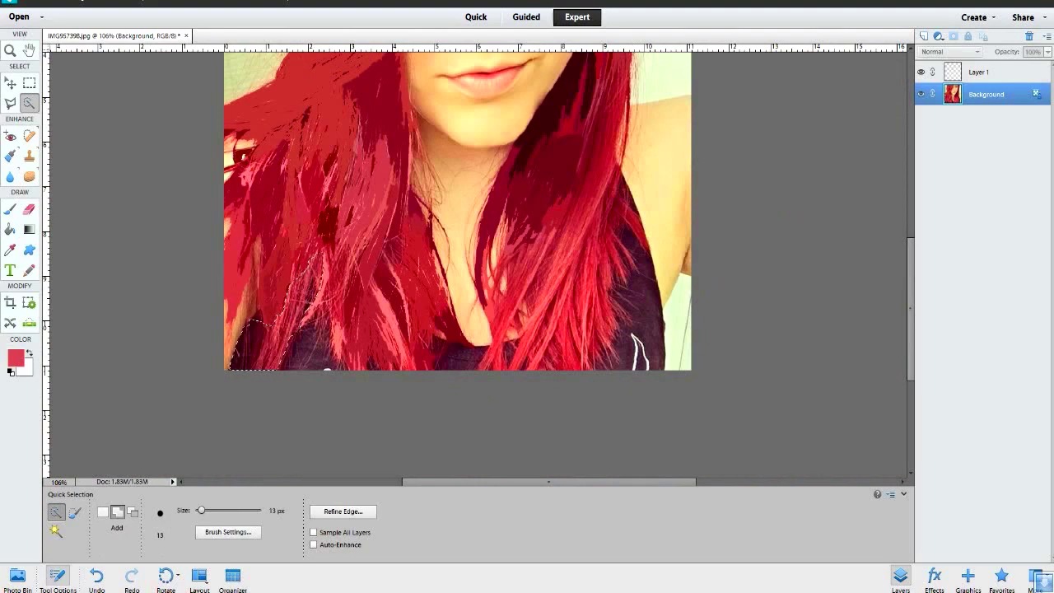
{"action": "key", "text": "z"}
{"action": "left_click", "coordinate": [369, 304]}
{"action": "key", "text": "i"}
{"action": "left_click", "coordinate": [206, 247]}
{"action": "key", "text": "k"}
{"action": "left_click", "coordinate": [313, 206]}
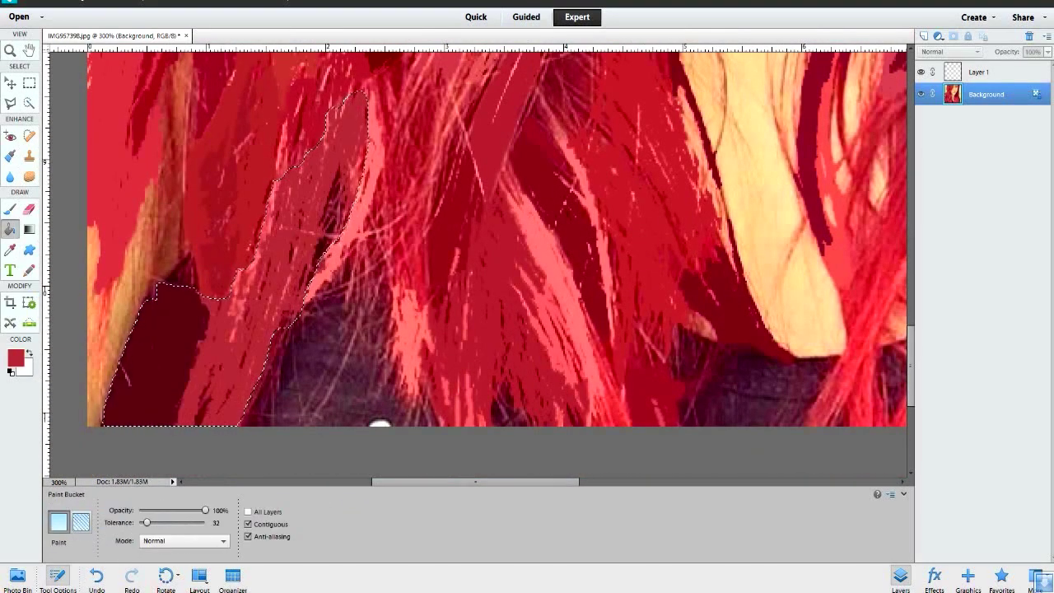
{"action": "key", "text": "ctrl+z"}
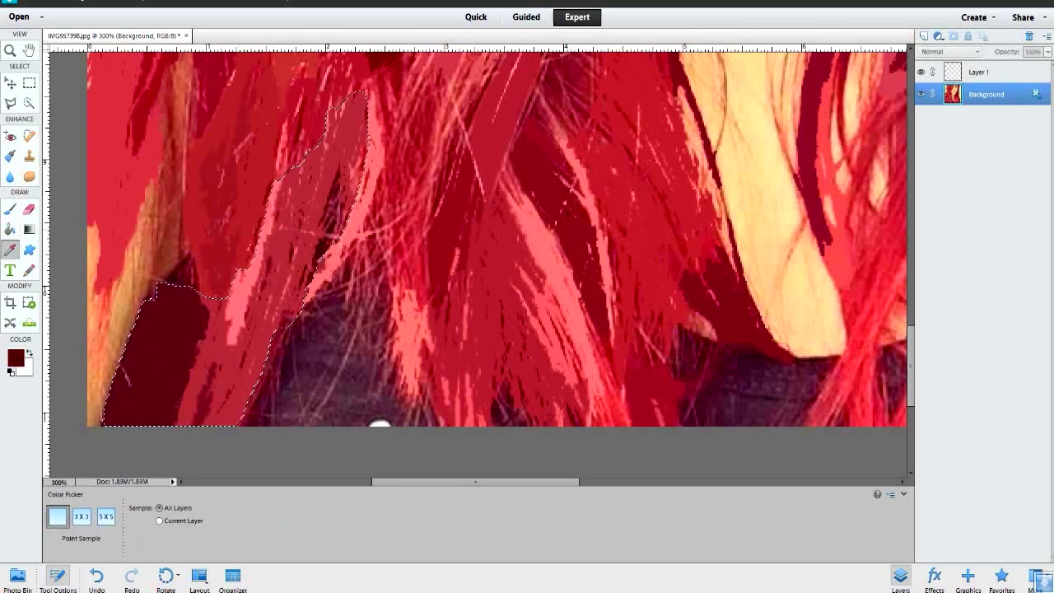
Fill the selected hair patch with flat red
{"action": "scroll", "coordinate": [495, 264], "scroll_direction": "down", "scroll_amount": 1}
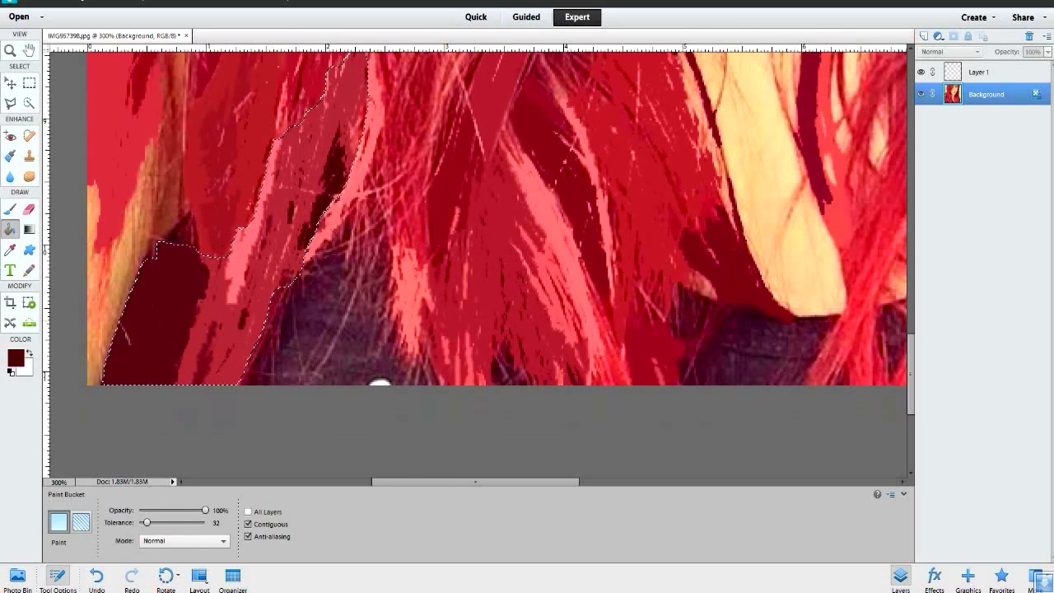
{"action": "scroll", "coordinate": [495, 264], "scroll_direction": "up", "scroll_amount": 2}
{"action": "key", "text": "a"}
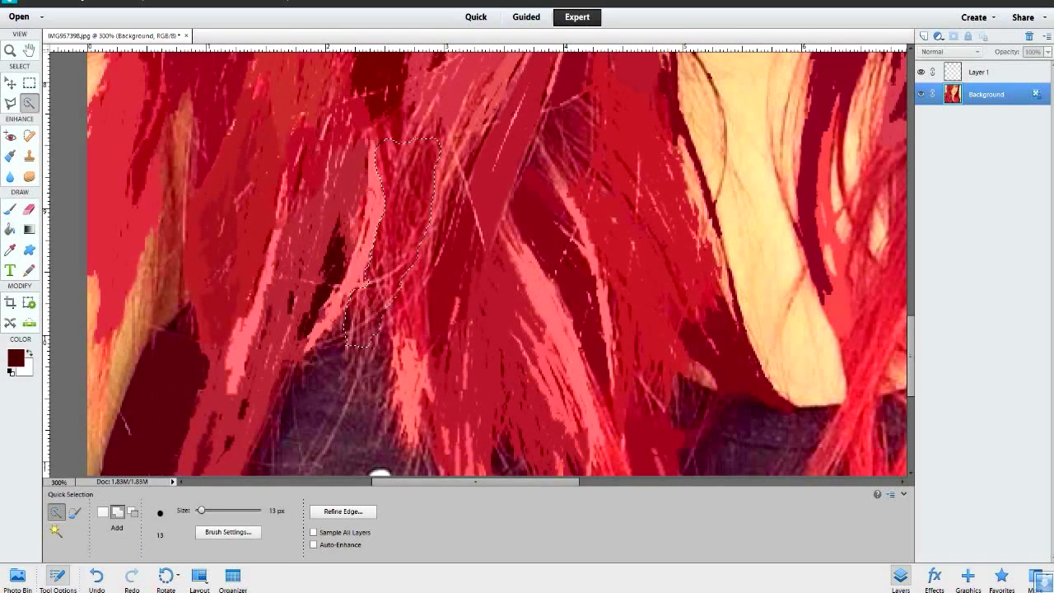
{"action": "key", "text": "k"}
{"action": "left_click", "coordinate": [407, 206]}
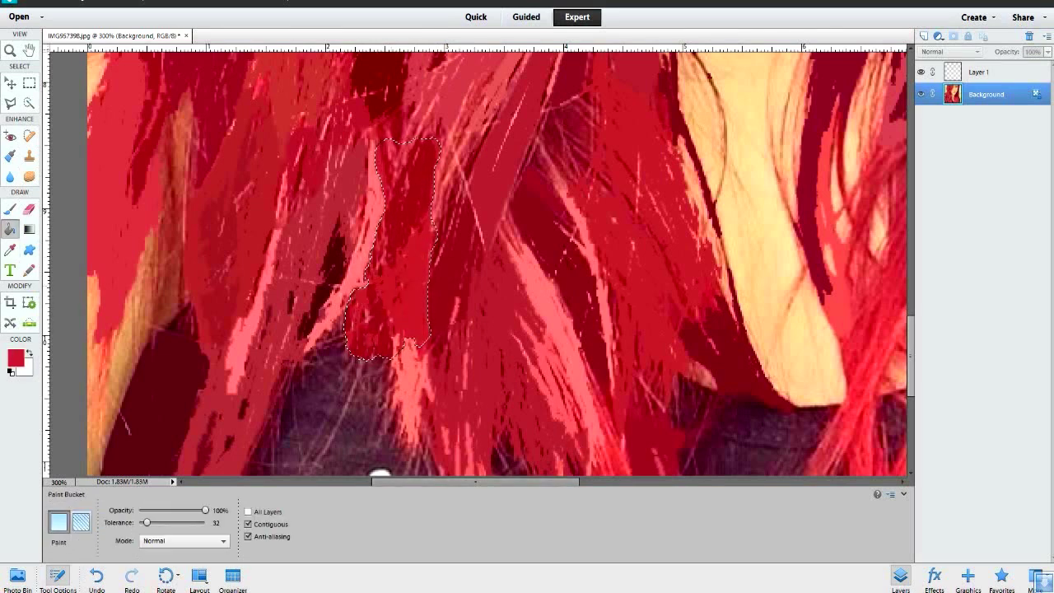
Select another small hair patch and fill it with dark red
{"action": "scroll", "coordinate": [494, 264], "scroll_direction": "up", "scroll_amount": 1}
{"action": "key", "text": "a"}
{"action": "left_click", "coordinate": [562, 210]}
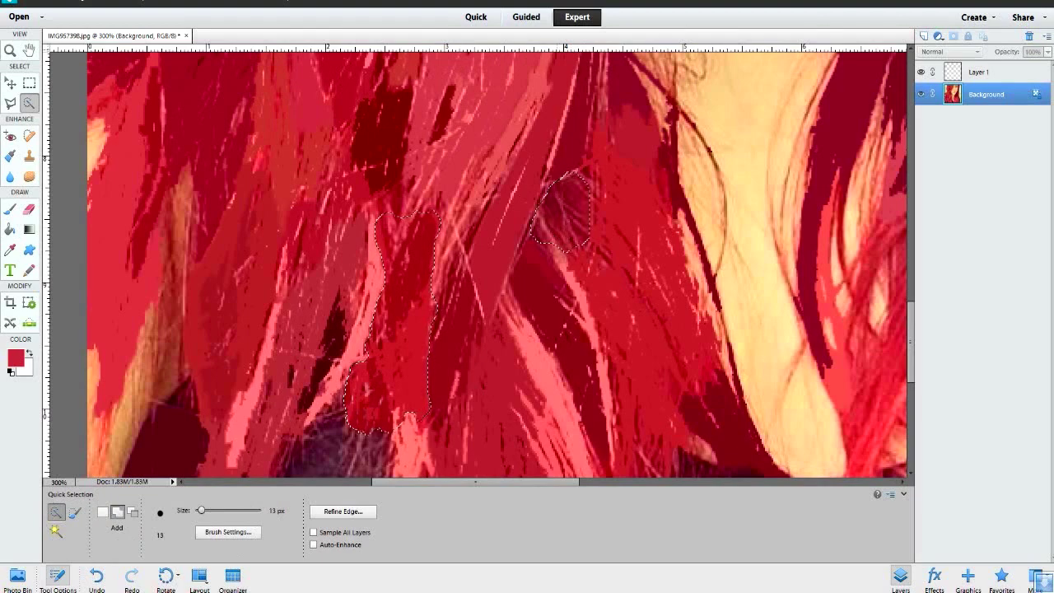
{"action": "key", "text": "k"}
{"action": "left_click", "coordinate": [562, 212]}
Zoom out to the whole photo, then zoom to 200% on the lips and hair
{"action": "scroll", "coordinate": [494, 263], "scroll_direction": "up", "scroll_amount": 1}
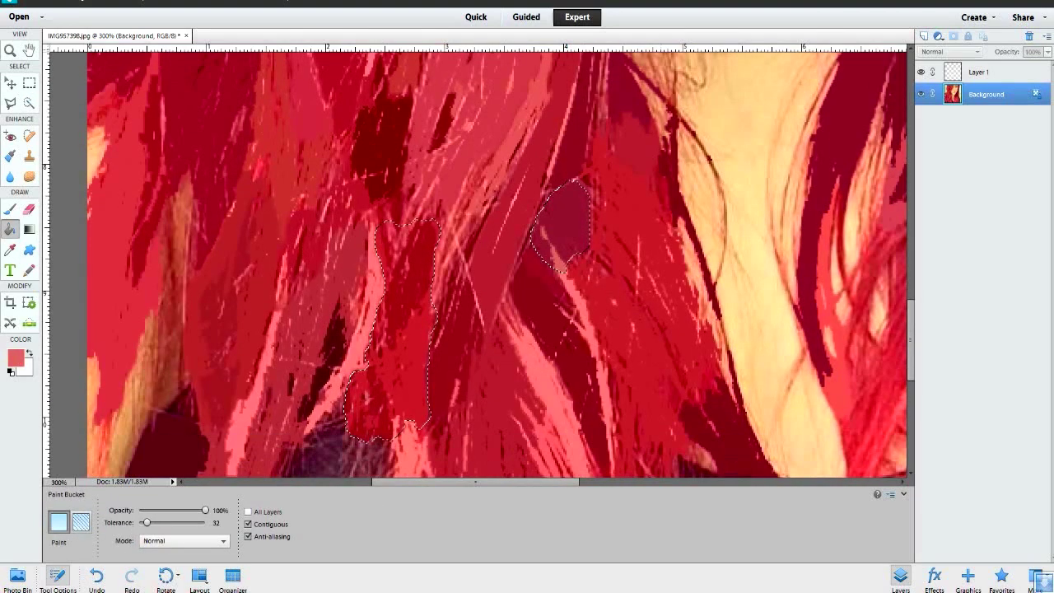
{"action": "key", "text": "z"}
{"action": "key", "text": "ctrl+0"}
{"action": "key", "text": "ctrl+equal"}
{"action": "key", "text": "ctrl+equal"}
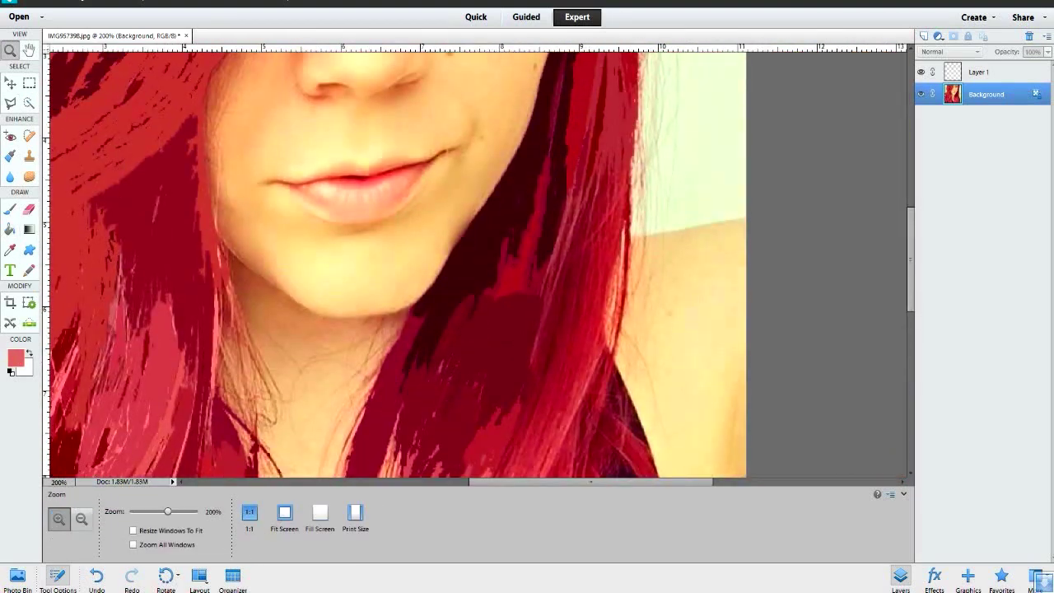
Select the hair strand beside the chin and fill it with a sampled dark red
{"action": "key", "text": "a"}
{"action": "key", "text": "i"}
{"action": "left_click", "coordinate": [555, 247]}
{"action": "key", "text": "k"}
{"action": "left_click", "coordinate": [581, 304]}
{"action": "key", "text": "i"}
{"action": "left_click", "coordinate": [548, 360]}
{"action": "key", "text": "k"}
{"action": "left_click", "coordinate": [562, 247]}
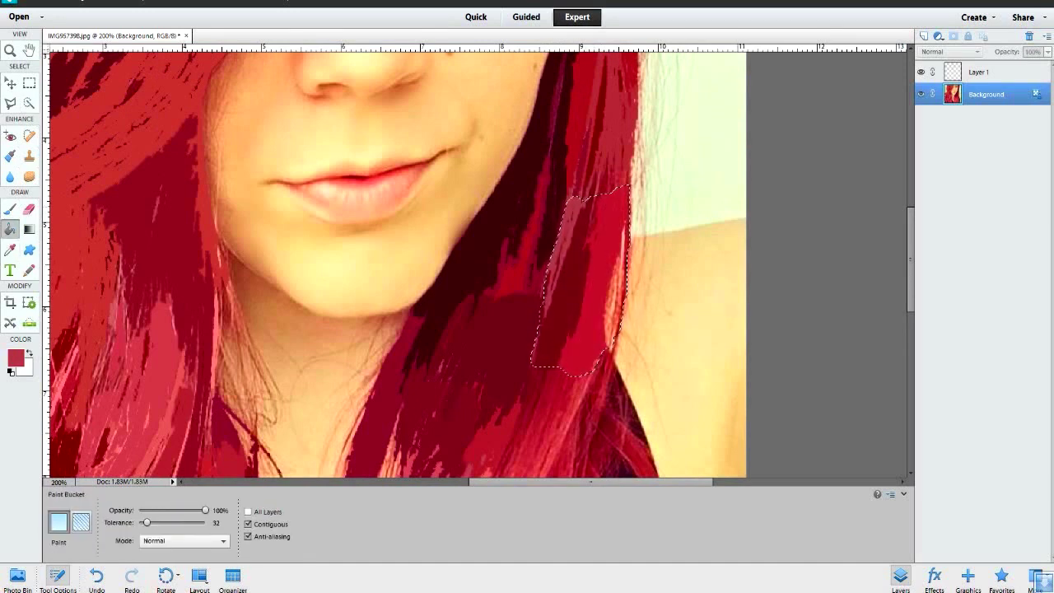
{"action": "key", "text": "i"}
{"action": "key", "text": "k"}
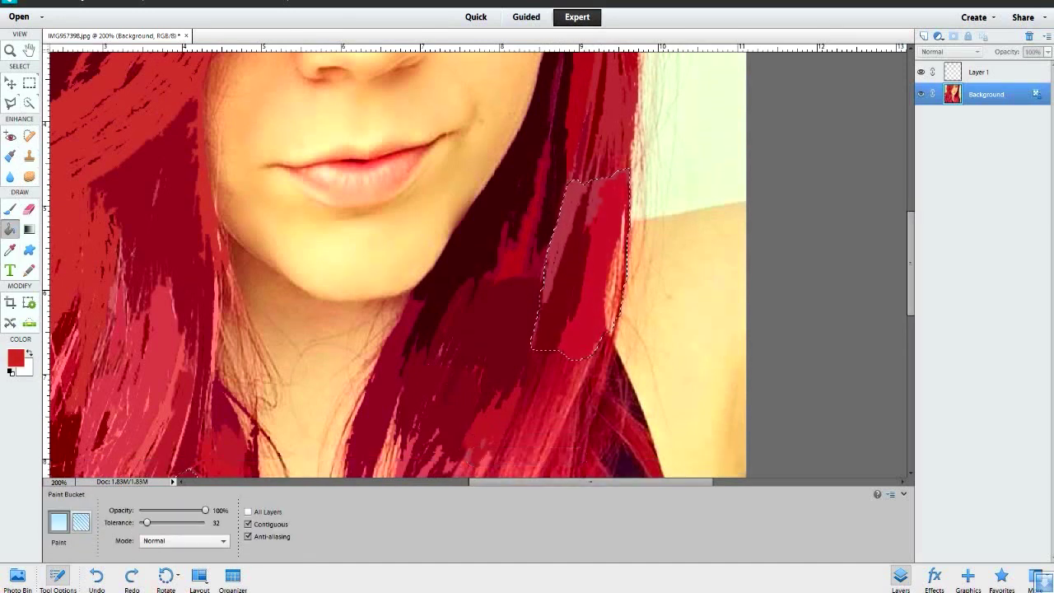
Reselect the strand below the chin, fill it dark red and sample a darker crimson
{"action": "scroll", "coordinate": [395, 264], "scroll_direction": "down", "scroll_amount": 5}
{"action": "key", "text": "a"}
{"action": "key", "text": "i"}
{"action": "left_click", "coordinate": [555, 247]}
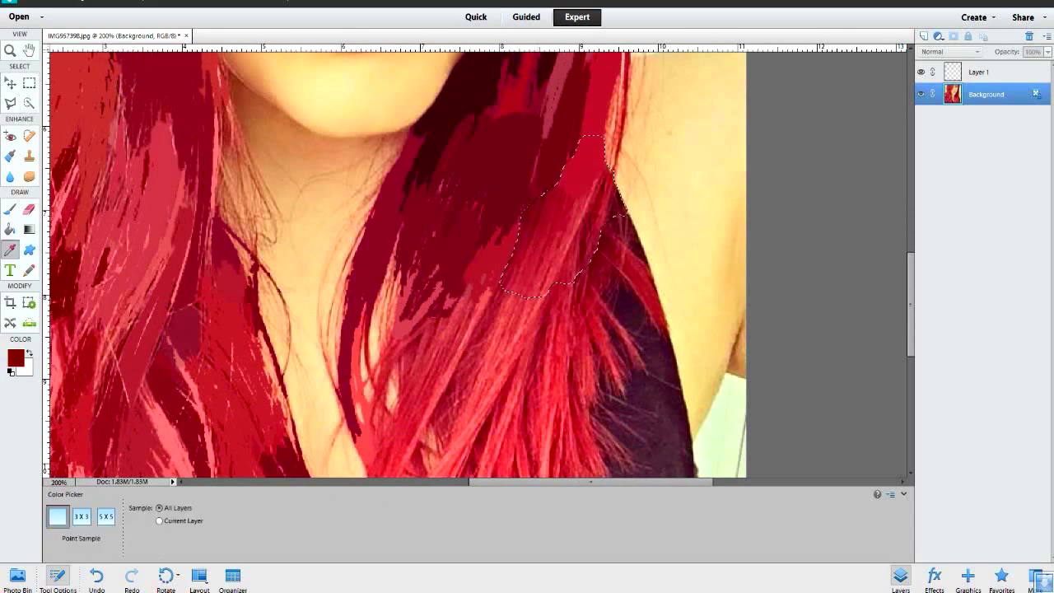
{"action": "key", "text": "k"}
{"action": "left_click", "coordinate": [527, 247]}
{"action": "left_click", "coordinate": [560, 263]}
Try a brighter red fill on the strand, then undo the unwanted fills
{"action": "key", "text": "i"}
{"action": "left_click", "coordinate": [585, 260]}
{"action": "key", "text": "k"}
{"action": "left_click", "coordinate": [560, 247]}
{"action": "key", "text": "ctrl+z"}
{"action": "left_click", "coordinate": [560, 247]}
{"action": "key", "text": "ctrl+z"}
Zoom in by the shoulder and fill the dark gap beside the hair with darker red
{"action": "key", "text": "z"}
{"action": "left_click", "coordinate": [560, 215]}
{"action": "key", "text": "k"}
{"action": "scroll", "coordinate": [478, 263], "scroll_direction": "up", "scroll_amount": 1}
{"action": "key", "text": "a"}
{"action": "left_click", "coordinate": [667, 247]}
{"action": "key", "text": "i"}
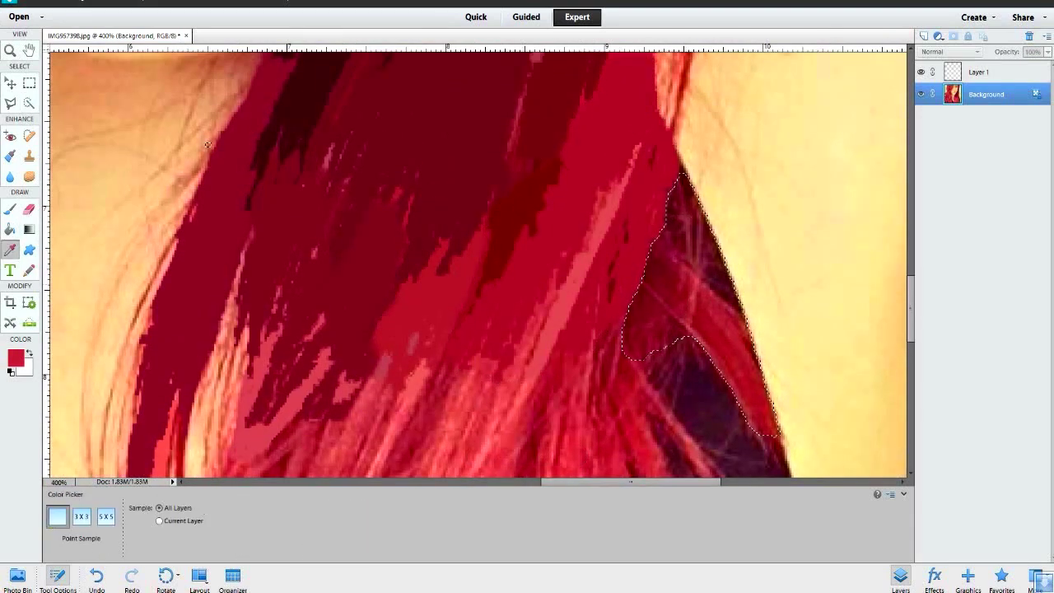
{"action": "key", "text": "k"}
{"action": "left_click", "coordinate": [668, 272]}
Try red and dark maroon fills in the shoulder gap, undoing both
{"action": "key", "text": "i"}
{"action": "left_click", "coordinate": [725, 330]}
{"action": "key", "text": "k"}
{"action": "left_click", "coordinate": [725, 354]}
{"action": "key", "text": "ctrl+z"}
{"action": "key", "text": "i"}
{"action": "left_click", "coordinate": [676, 346]}
{"action": "key", "text": "k"}
{"action": "key", "text": "ctrl+z"}
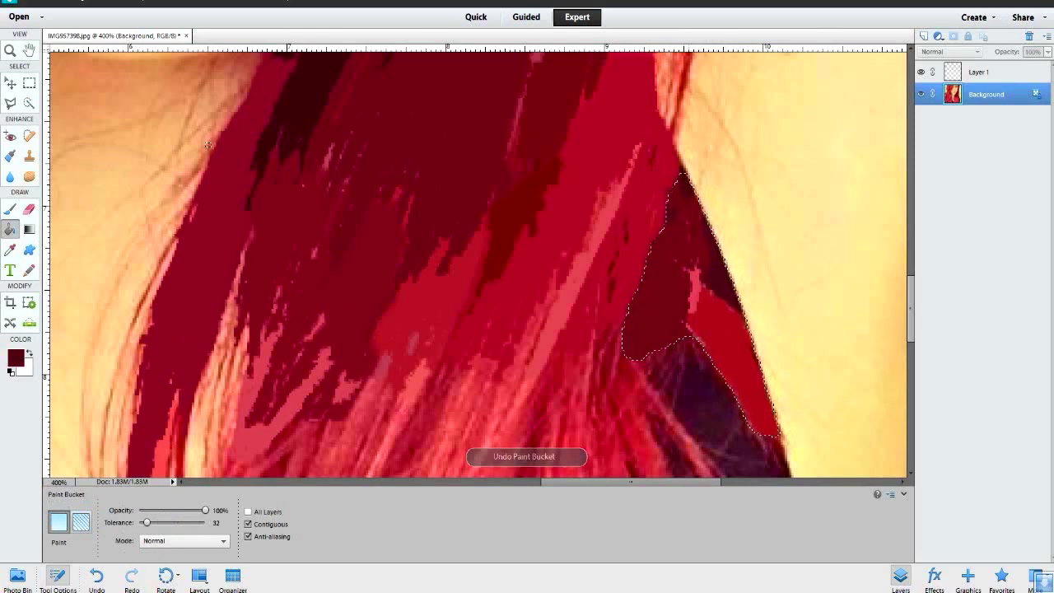
Select the lower section of loose hair and fill part of it dark red
{"action": "scroll", "coordinate": [478, 264], "scroll_direction": "down", "scroll_amount": 5}
{"action": "key", "text": "a"}
{"action": "left_click", "coordinate": [589, 148]}
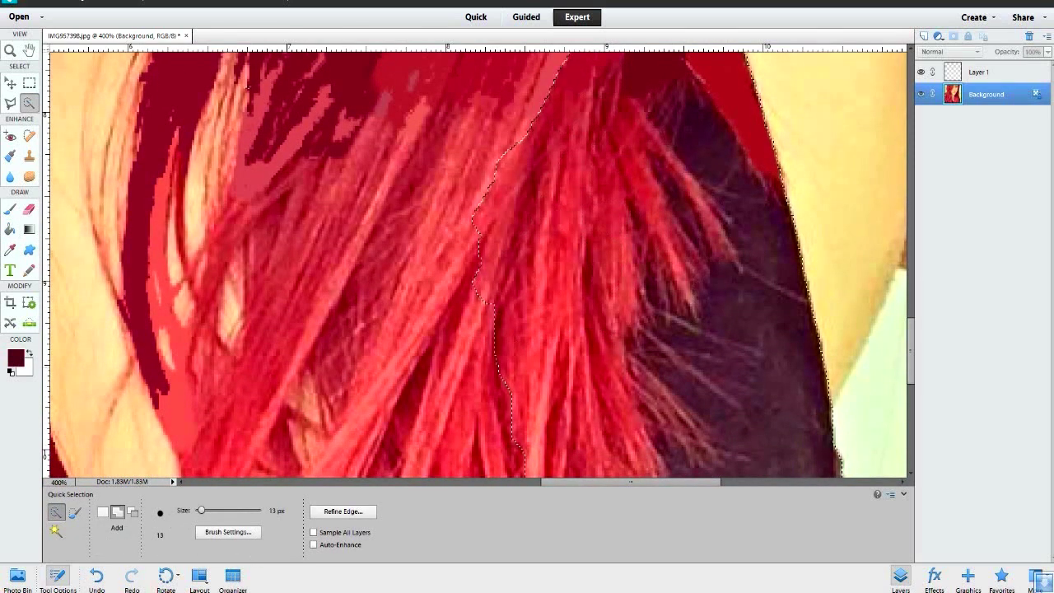
{"action": "key", "text": "k"}
{"action": "scroll", "coordinate": [478, 264], "scroll_direction": "up", "scroll_amount": 5}
{"action": "key", "text": "ctrl+z"}
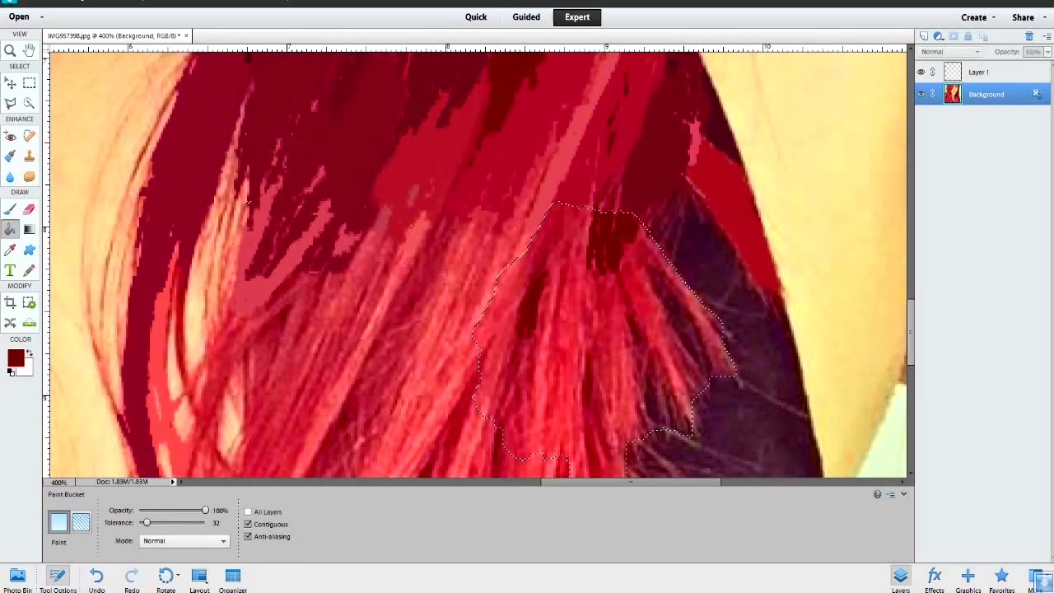
{"action": "left_click", "coordinate": [589, 379]}
Fill more strand areas inside the selection with sampled reds
{"action": "key", "text": "i"}
{"action": "key", "text": "k"}
{"action": "left_click", "coordinate": [560, 247]}
{"action": "left_click", "coordinate": [507, 371]}
{"action": "key", "text": "i"}
{"action": "key", "text": "k"}
{"action": "left_click", "coordinate": [506, 329]}
{"action": "key", "text": "i"}
{"action": "left_click", "coordinate": [486, 388]}
Try a lighter pink-red fill on a strand and undo it
{"action": "key", "text": "k"}
{"action": "left_click", "coordinate": [560, 371]}
{"action": "key", "text": "i"}
{"action": "left_click", "coordinate": [247, 201]}
{"action": "key", "text": "k"}
{"action": "left_click", "coordinate": [507, 268]}
{"action": "key", "text": "ctrl+z"}
Fill the right part of the selection and the dark gap beside the hair with dark maroon
{"action": "key", "text": "i"}
{"action": "left_click", "coordinate": [643, 247]}
{"action": "key", "text": "k"}
{"action": "left_click", "coordinate": [669, 371]}
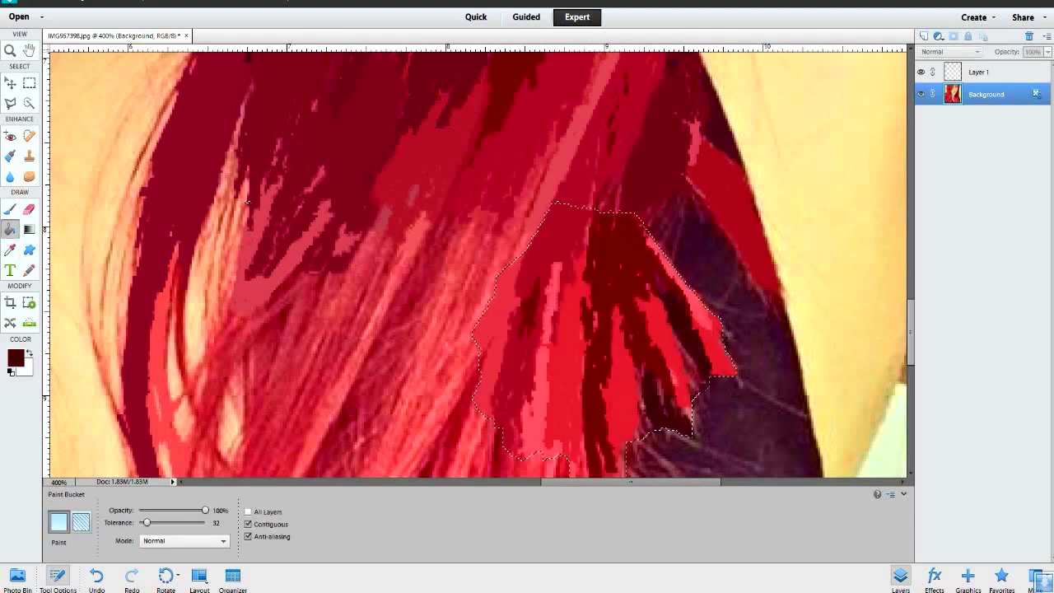
{"action": "key", "text": "a"}
{"action": "key", "text": "w"}
{"action": "key", "text": "k"}
{"action": "left_click", "coordinate": [741, 395]}
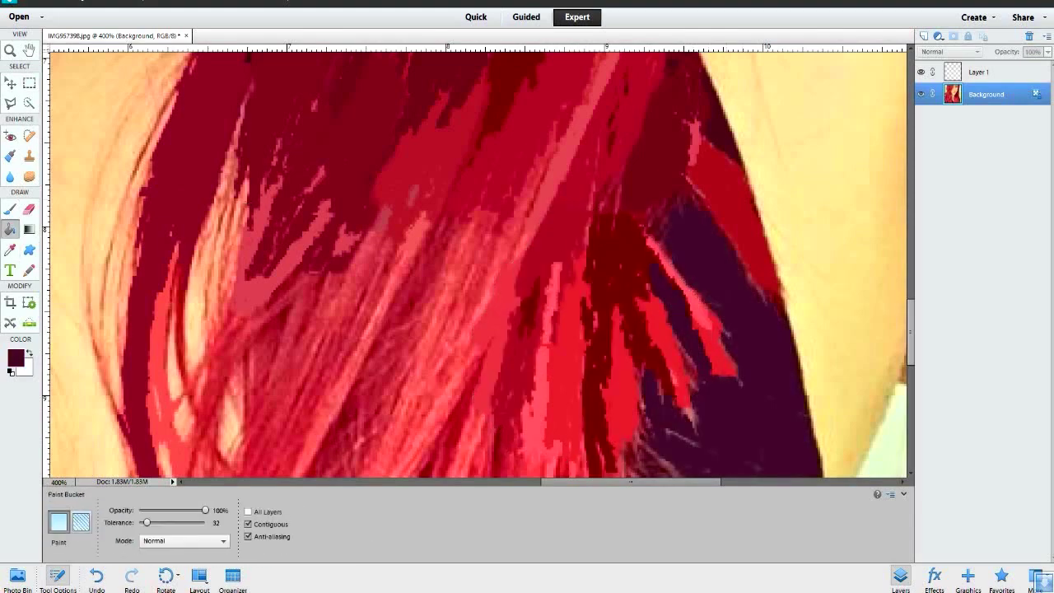
Select the dark area by the shoulder, fill it maroon and undo the accidental white fill
{"action": "scroll", "coordinate": [478, 263], "scroll_direction": "down", "scroll_amount": 3}
{"action": "scroll", "coordinate": [478, 263], "scroll_direction": "down", "scroll_amount": 3}
{"action": "key", "text": "a"}
{"action": "left_click", "coordinate": [659, 396]}
{"action": "key", "text": "k"}
{"action": "left_click", "coordinate": [667, 411]}
{"action": "key", "text": "ctrl+d"}
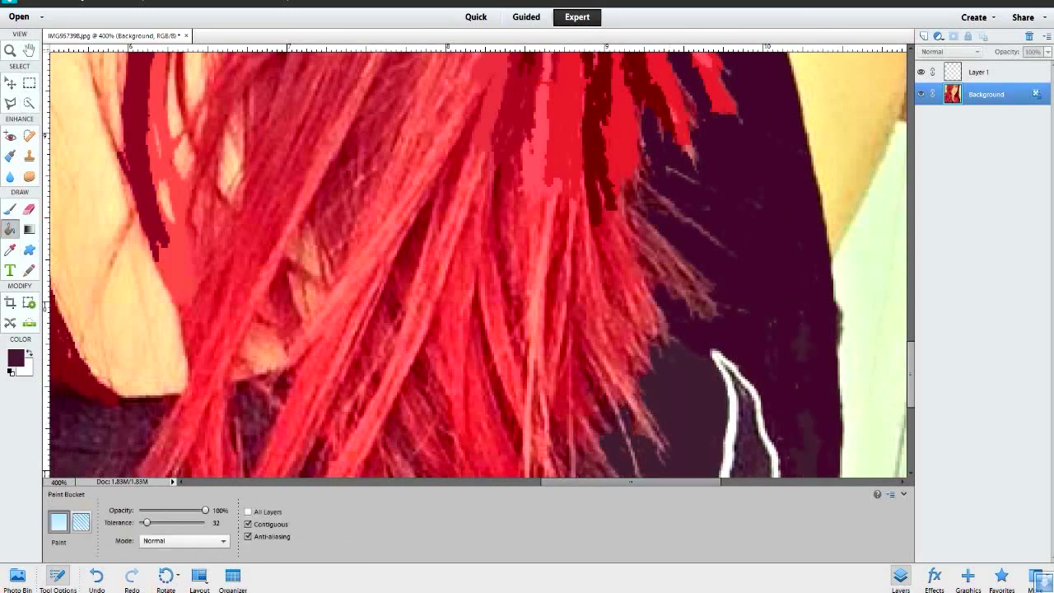
{"action": "key", "text": "k"}
{"action": "left_click", "coordinate": [742, 247]}
{"action": "key", "text": "ctrl+z"}
{"action": "key", "text": "k"}
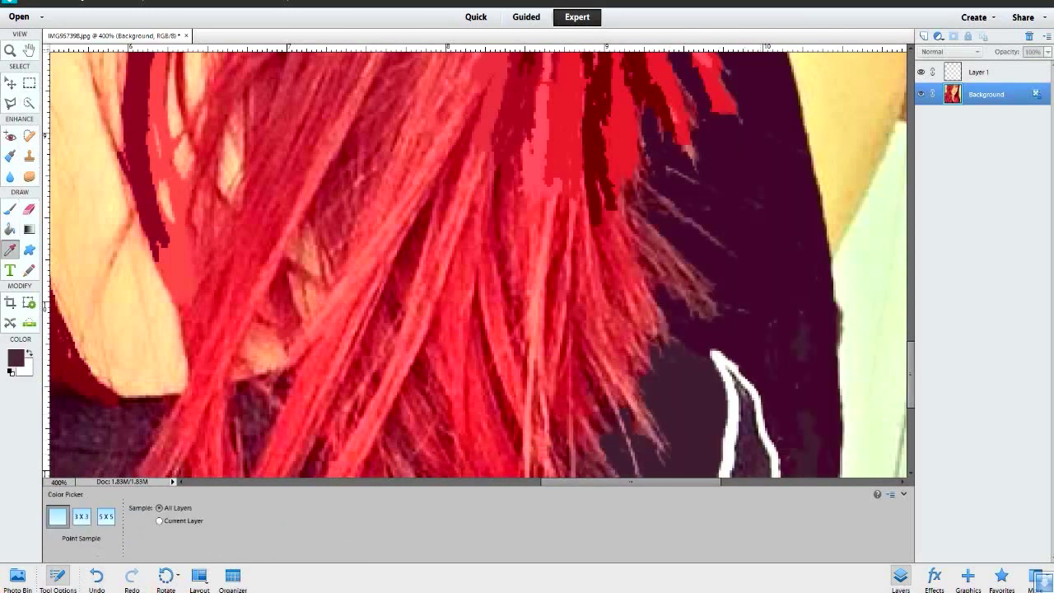
{"action": "scroll", "coordinate": [477, 263], "scroll_direction": "down", "scroll_amount": 2}
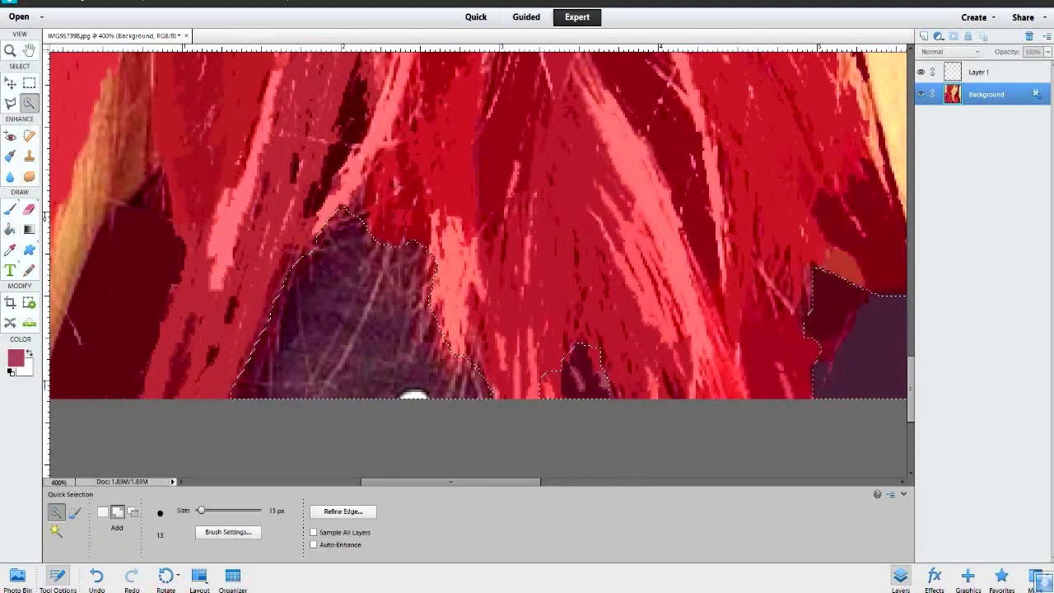
Sample colours to finish the red hair and tan, rust-brown cheek shading, then deselect
{"action": "key", "text": "i"}
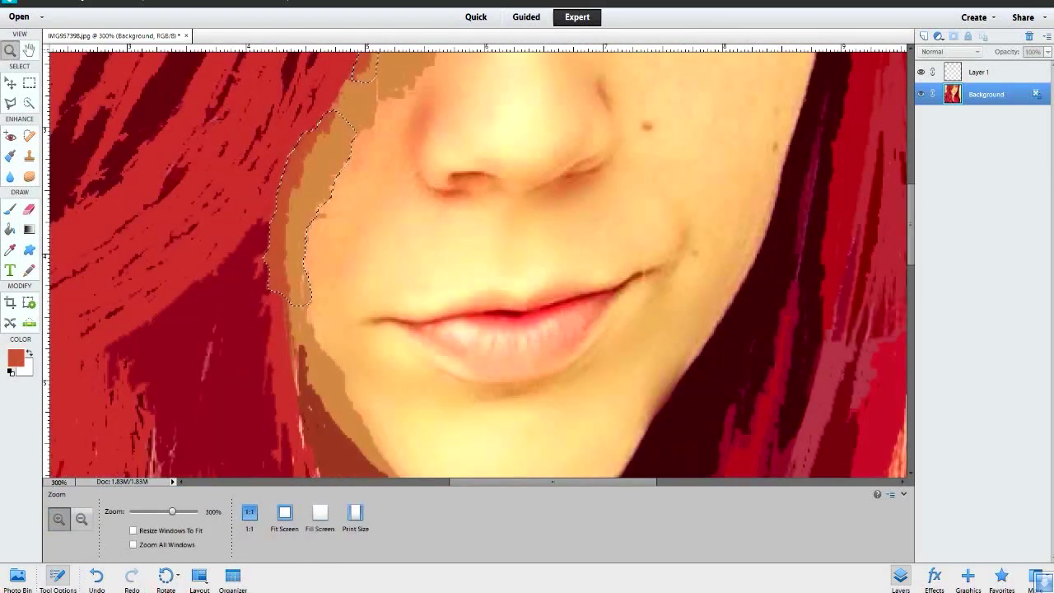
{"action": "key", "text": "ctrl+d"}
{"action": "key", "text": "i"}
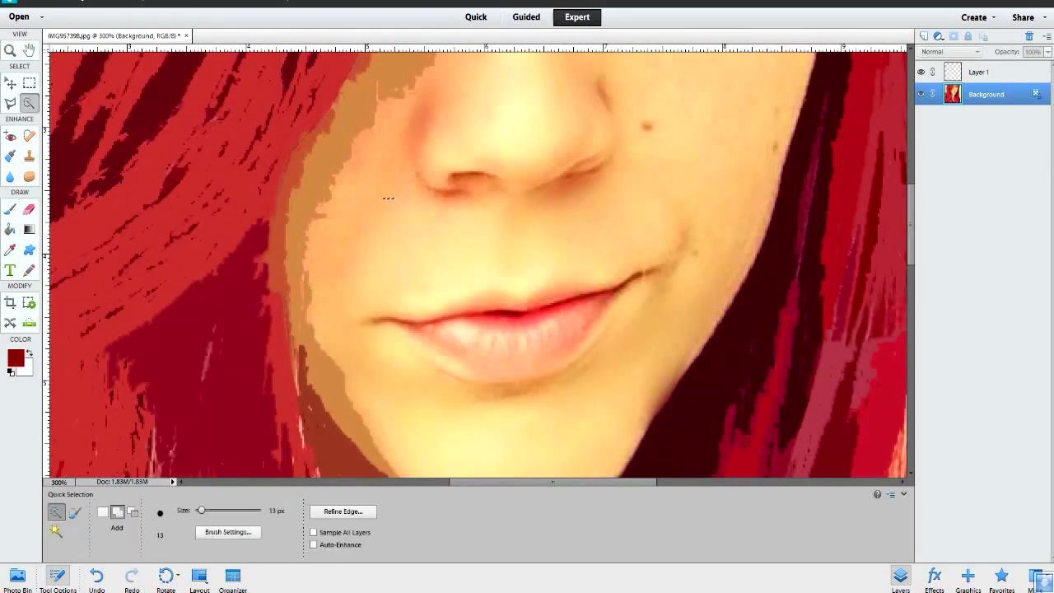
Sample a dark red from the lips and fill the lip crease dark brown
{"action": "left_click", "coordinate": [494, 313], "text": "alt"}
{"action": "left_click", "coordinate": [576, 297], "text": "alt"}
{"action": "left_click", "coordinate": [649, 272]}
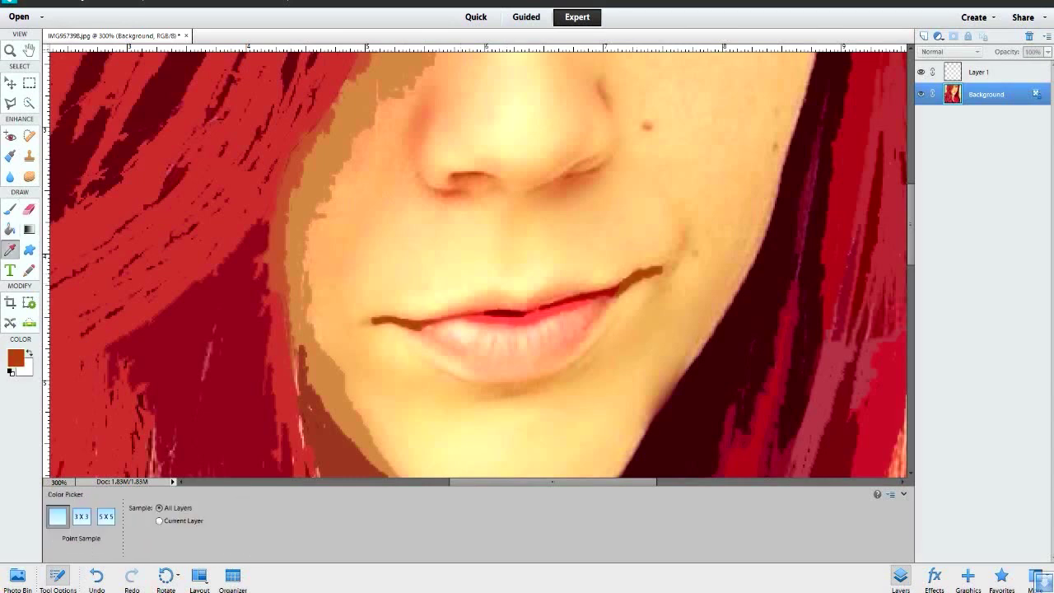
{"action": "key", "text": "ctrl+z"}
Select the lower lip, compare the peach fill with undo and redo, and remove it
{"action": "key", "text": "a"}
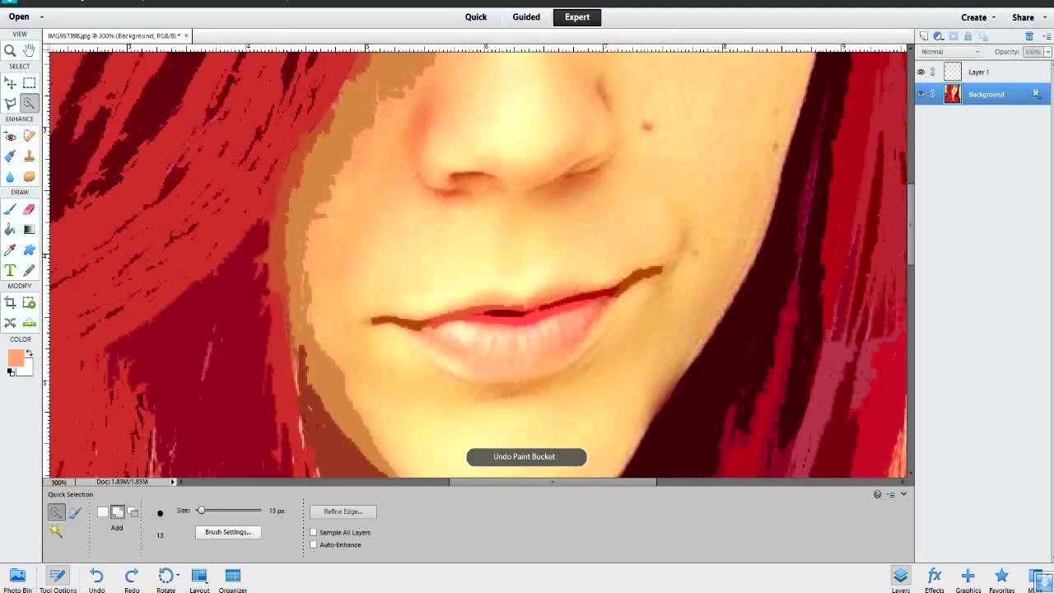
{"action": "key", "text": "k"}
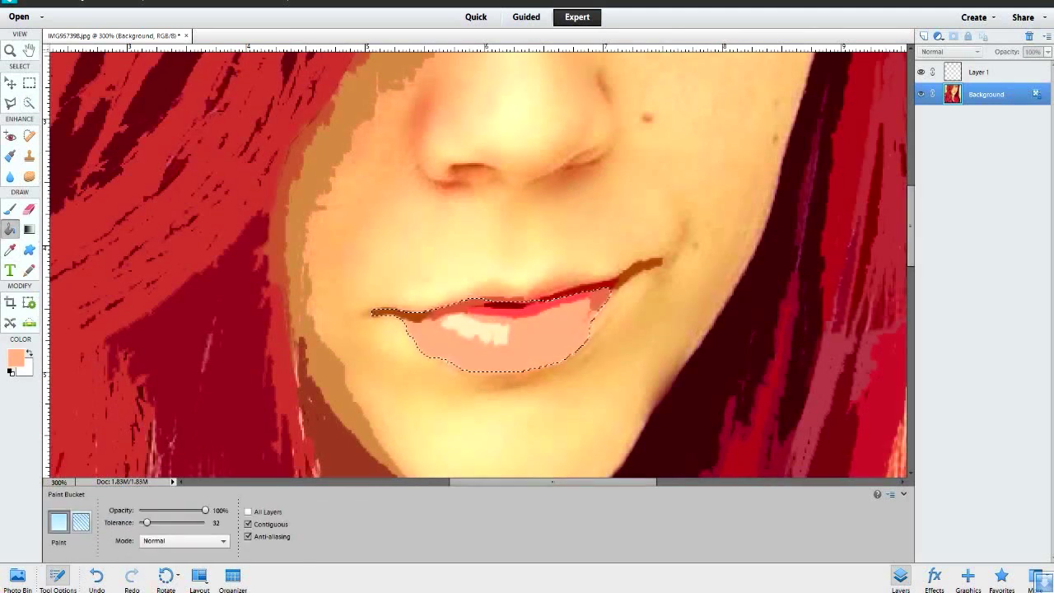
{"action": "key", "text": "ctrl+z"}
{"action": "key", "text": "ctrl+y"}
{"action": "key", "text": "ctrl+z"}
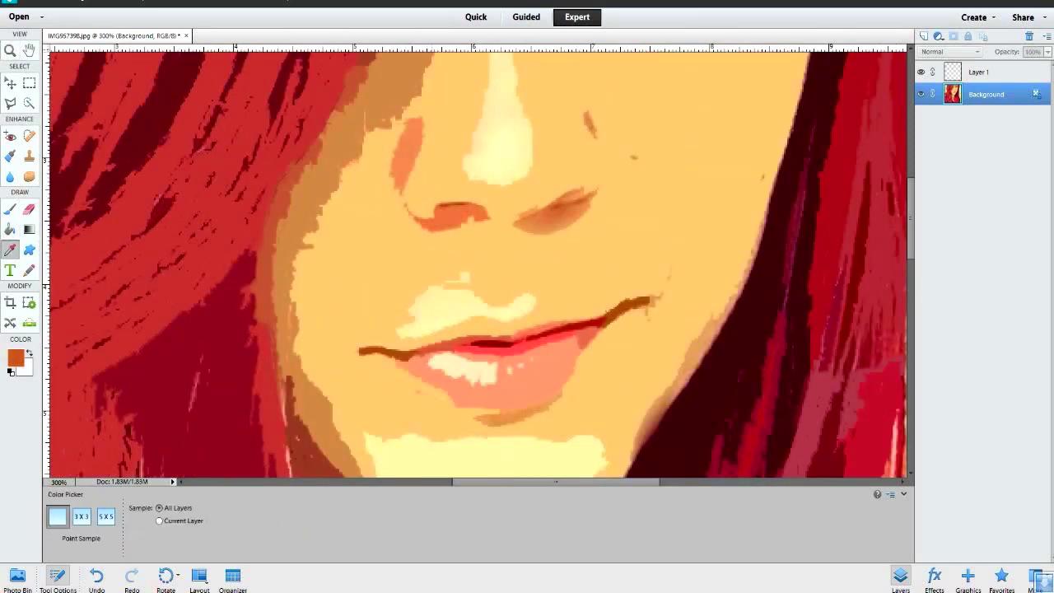
Scroll to the eye, sample a dark maroon and fill the iris with it
{"action": "key", "text": "k"}
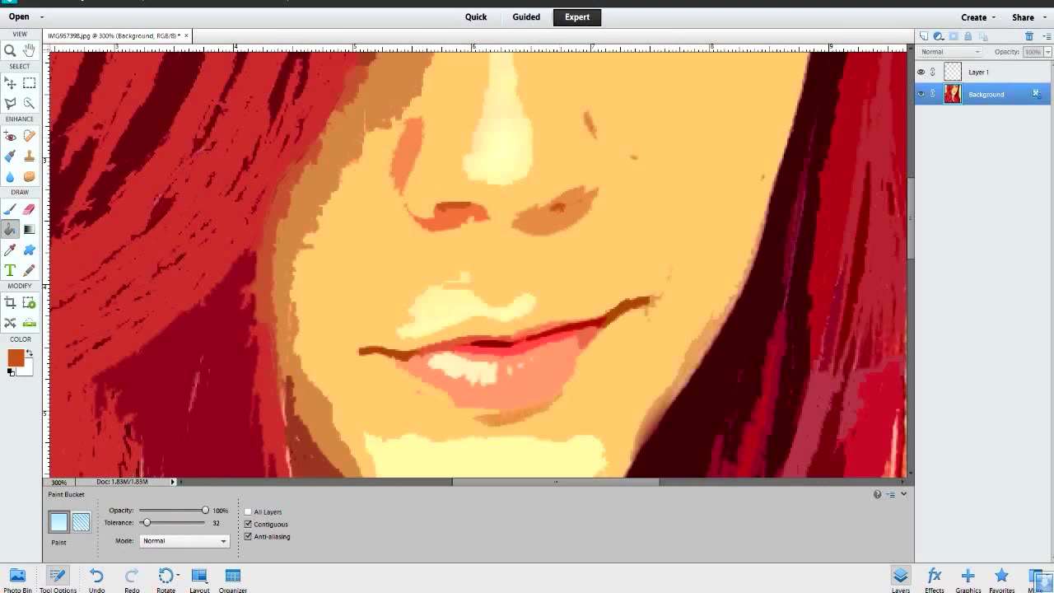
{"action": "scroll", "coordinate": [478, 264], "scroll_direction": "down", "scroll_amount": 2}
{"action": "scroll", "coordinate": [478, 264], "scroll_direction": "down", "scroll_amount": 3}
{"action": "scroll", "coordinate": [477, 263], "scroll_direction": "down", "scroll_amount": 5}
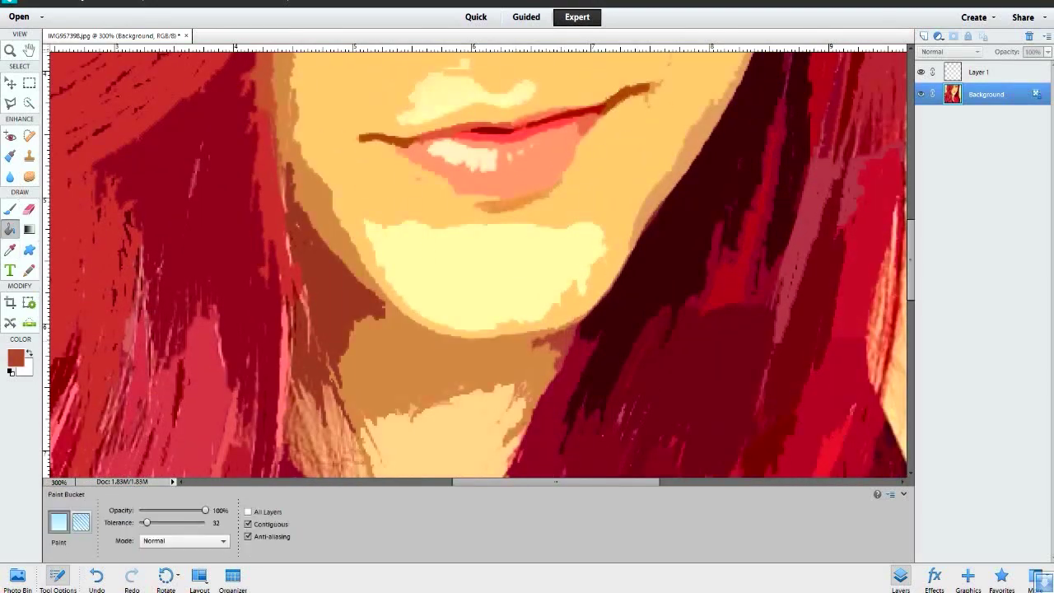
{"action": "scroll", "coordinate": [478, 264], "scroll_direction": "up", "scroll_amount": 10}
{"action": "key", "text": "i"}
{"action": "key", "text": "k"}
{"action": "left_click", "coordinate": [567, 224]}
{"action": "key", "text": "i"}
{"action": "left_click", "coordinate": [664, 239]}
Refill the iris with dark maroon and sample a light pink highlight colour
{"action": "key", "text": "k"}
{"action": "left_click", "coordinate": [651, 247]}
{"action": "key", "text": "k"}
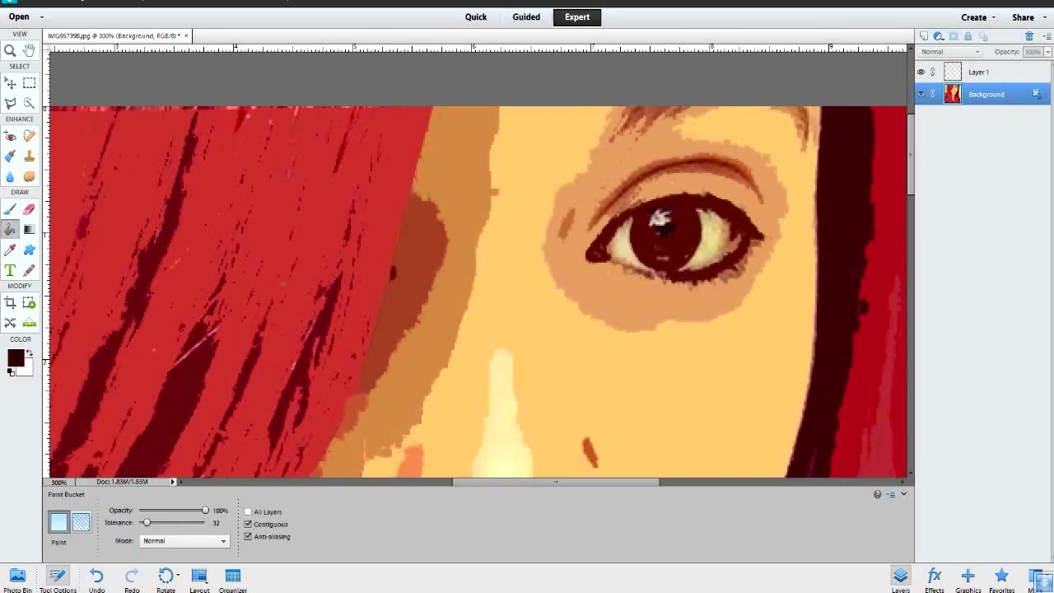
{"action": "left_click", "coordinate": [663, 232]}
{"action": "key", "text": "i"}
{"action": "left_click", "coordinate": [659, 219]}
{"action": "key", "text": "k"}
Sample a brown near the eyebrow and fill the eyebrow with darker brown
{"action": "key", "text": "i"}
{"action": "left_click", "coordinate": [420, 248]}
{"action": "key", "text": "k"}
{"action": "left_click", "coordinate": [675, 169]}
{"action": "key", "text": "i"}
{"action": "key", "text": "k"}
Fill the skin beside the eye with a sampled tan, undo it, and zoom out fully
{"action": "scroll", "coordinate": [478, 288], "scroll_direction": "up", "scroll_amount": 2}
{"action": "key", "text": "i"}
{"action": "key", "text": "k"}
{"action": "left_click", "coordinate": [646, 195]}
{"action": "left_click", "coordinate": [801, 197]}
{"action": "key", "text": "i"}
{"action": "key", "text": "k"}
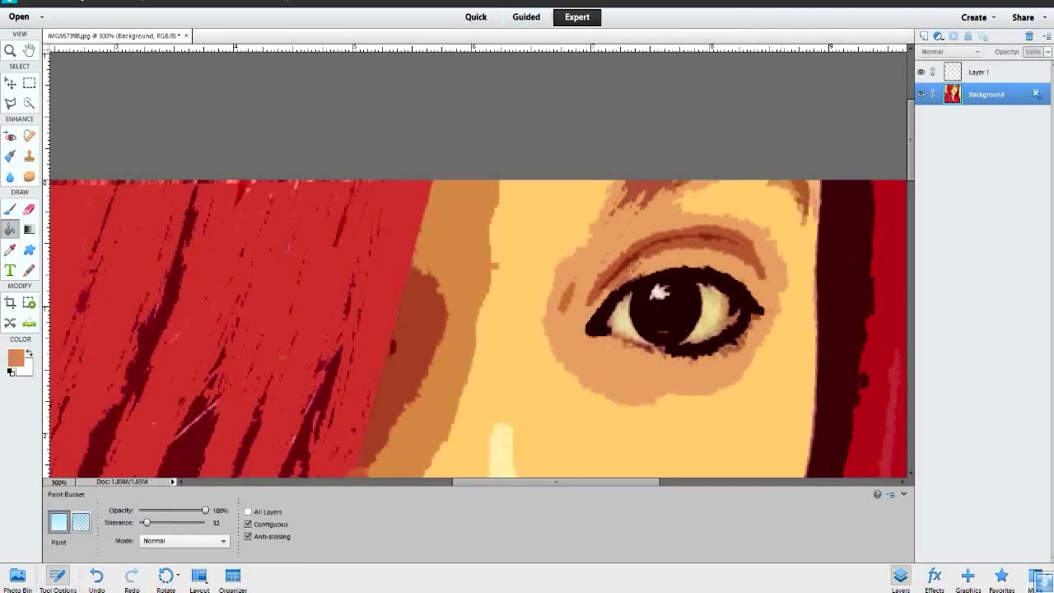
{"action": "key", "text": "ctrl+z"}
{"action": "key", "text": "z"}
{"action": "key", "text": "ctrl+0"}
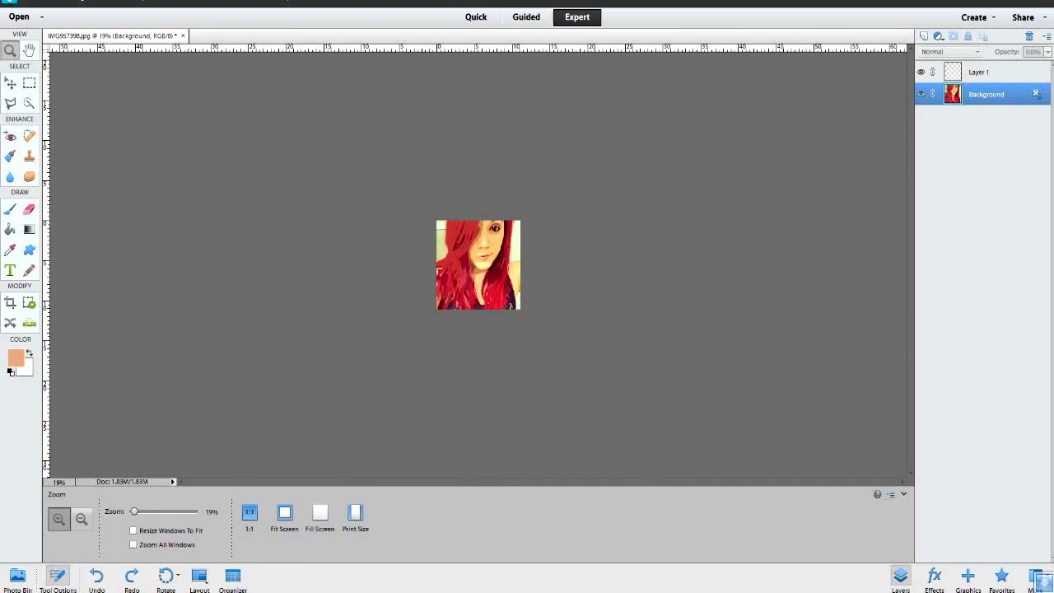
Zoom to 300% on the eye and red hair, then undo the last fill
{"action": "left_click", "coordinate": [453, 392]}
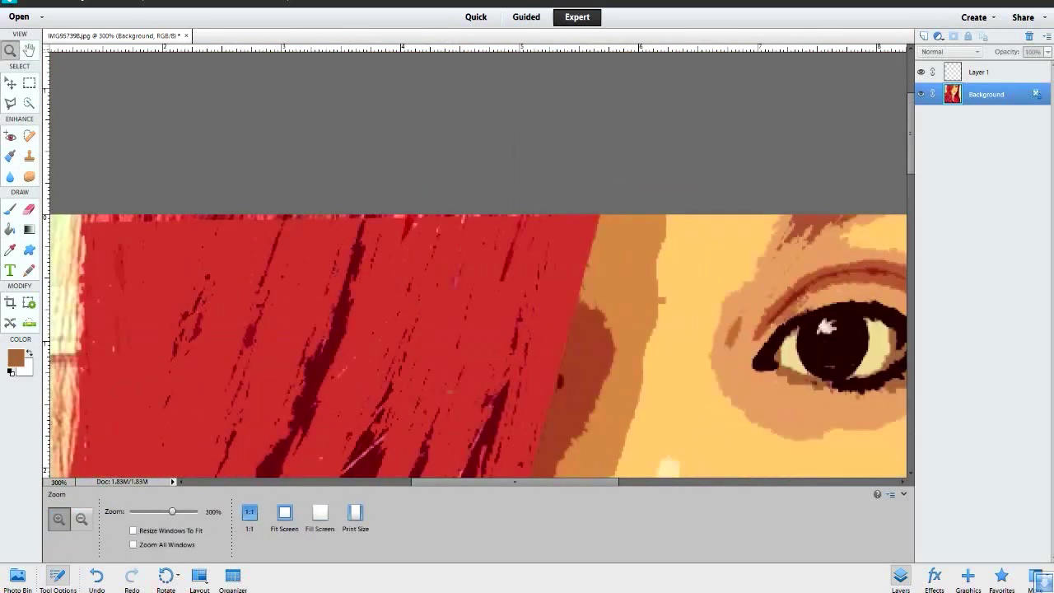
{"action": "key", "text": "ctrl+z"}
Fill the thin top hair strip with flat colour, sampling light pink and dark red from the hair
{"action": "key", "text": "l"}
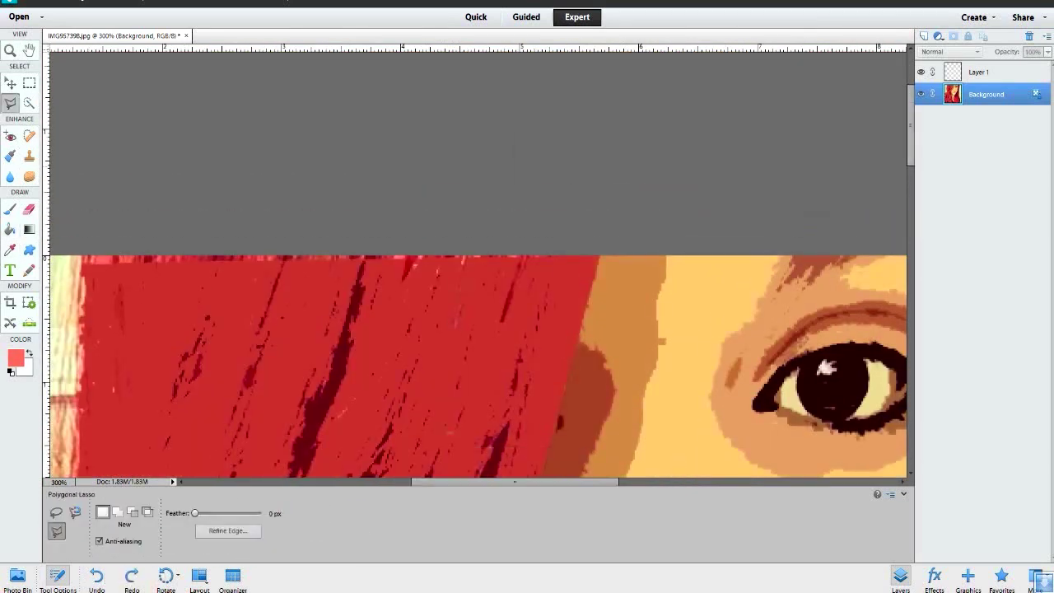
{"action": "key", "text": "k"}
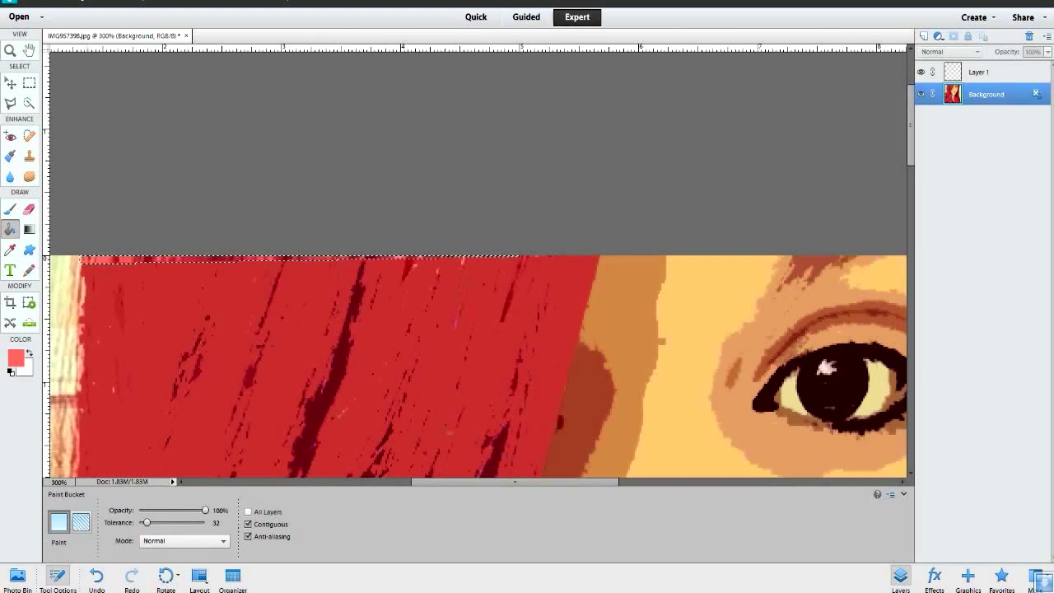
{"action": "left_click", "coordinate": [272, 260]}
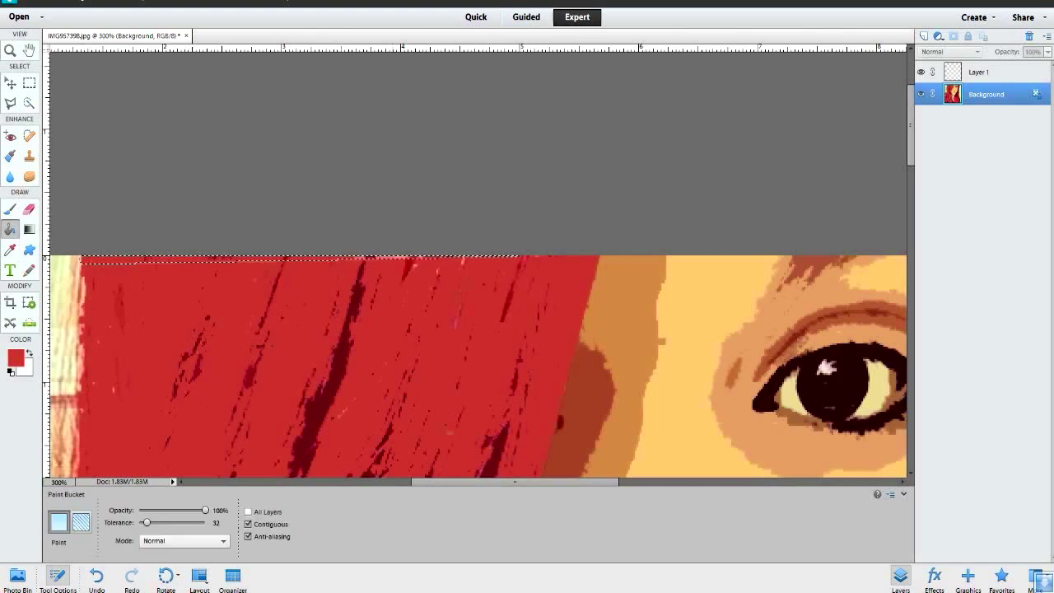
{"action": "key", "text": "ctrl+equal"}
{"action": "key", "text": "ctrl+equal"}
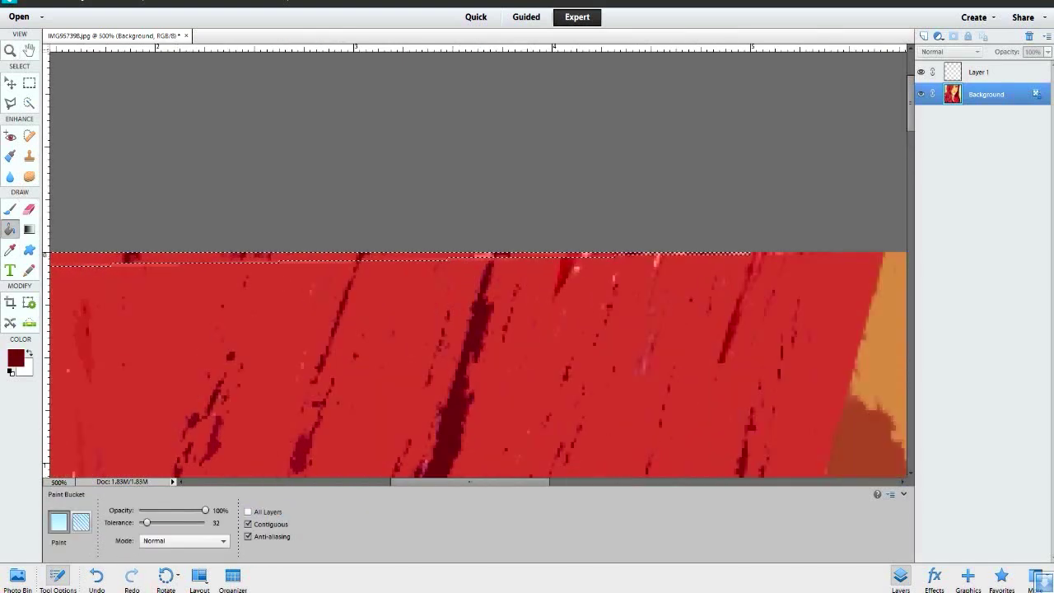
{"action": "left_click", "coordinate": [272, 261], "text": "alt"}
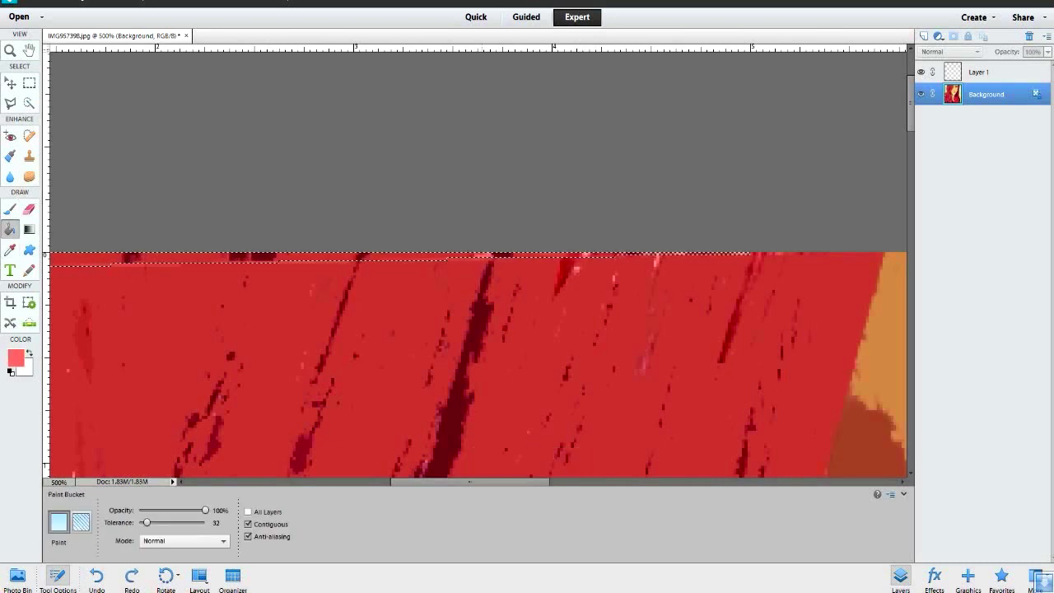
{"action": "key", "text": "i"}
{"action": "left_click", "coordinate": [585, 283]}
Refill the dark maroon patch in the lower hair with flat red
{"action": "key", "text": "k"}
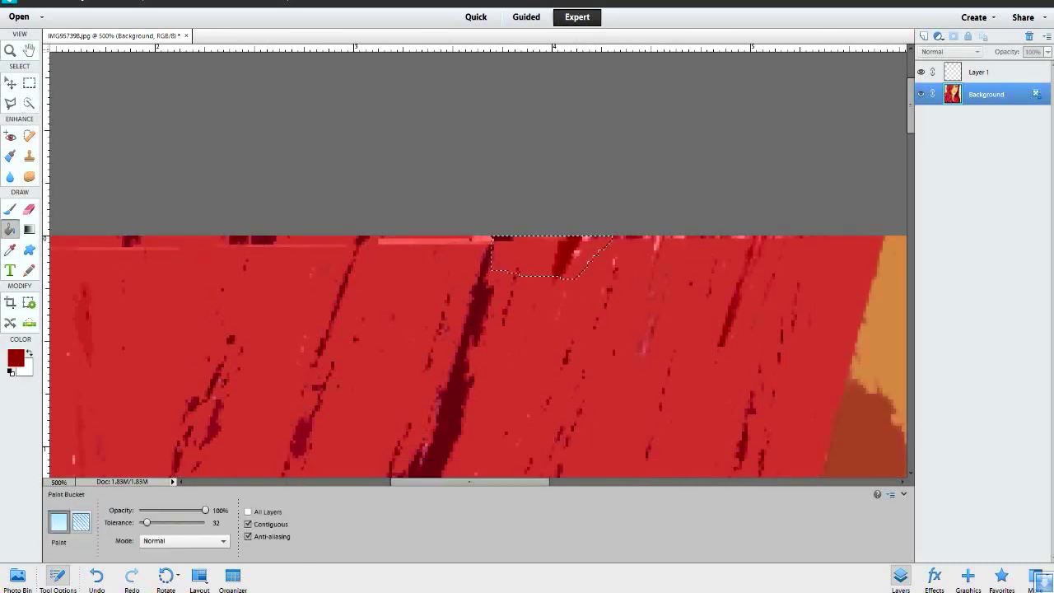
{"action": "key", "text": "ctrl+0"}
{"action": "scroll", "coordinate": [558, 271], "scroll_direction": "down", "scroll_amount": 3}
{"action": "key", "text": "ctrl+equal"}
{"action": "key", "text": "ctrl+equal"}
{"action": "key", "text": "k"}
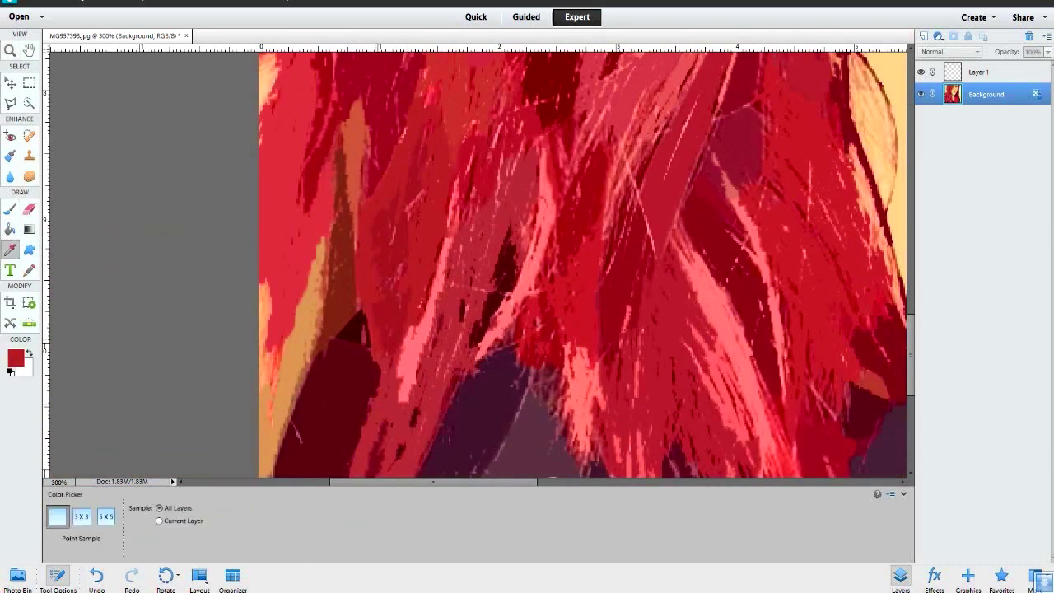
{"action": "left_click", "coordinate": [330, 403]}
Undo an unwanted brown fill on the hair and zoom out to the whole portrait
{"action": "left_click", "coordinate": [461, 387], "text": "alt"}
{"action": "left_click", "coordinate": [577, 206]}
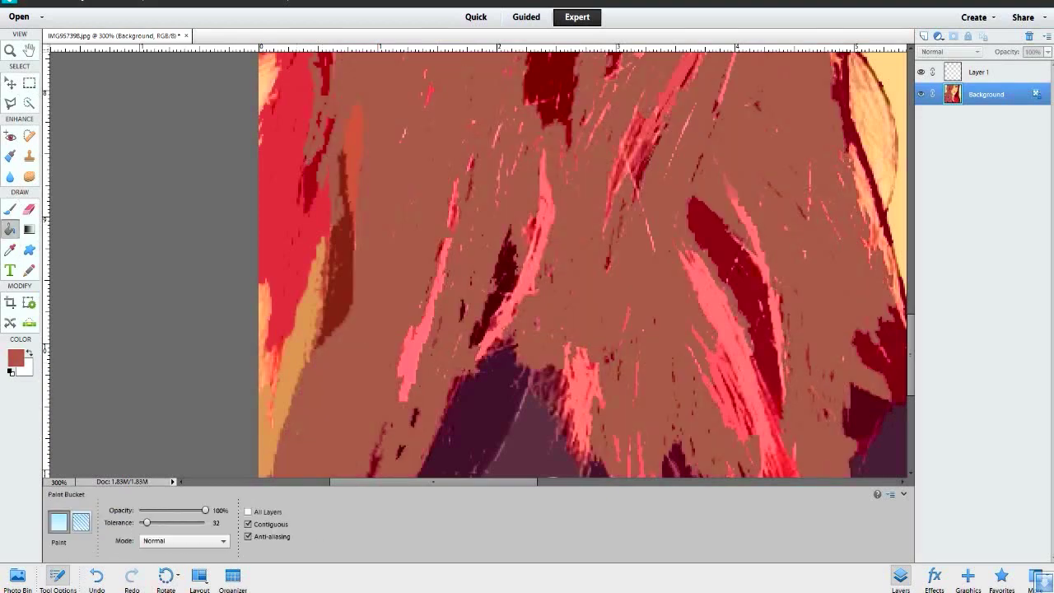
{"action": "key", "text": "ctrl+z"}
{"action": "key", "text": "z"}
{"action": "key", "text": "ctrl+minus"}
{"action": "key", "text": "ctrl+minus"}
{"action": "key", "text": "ctrl+minus"}
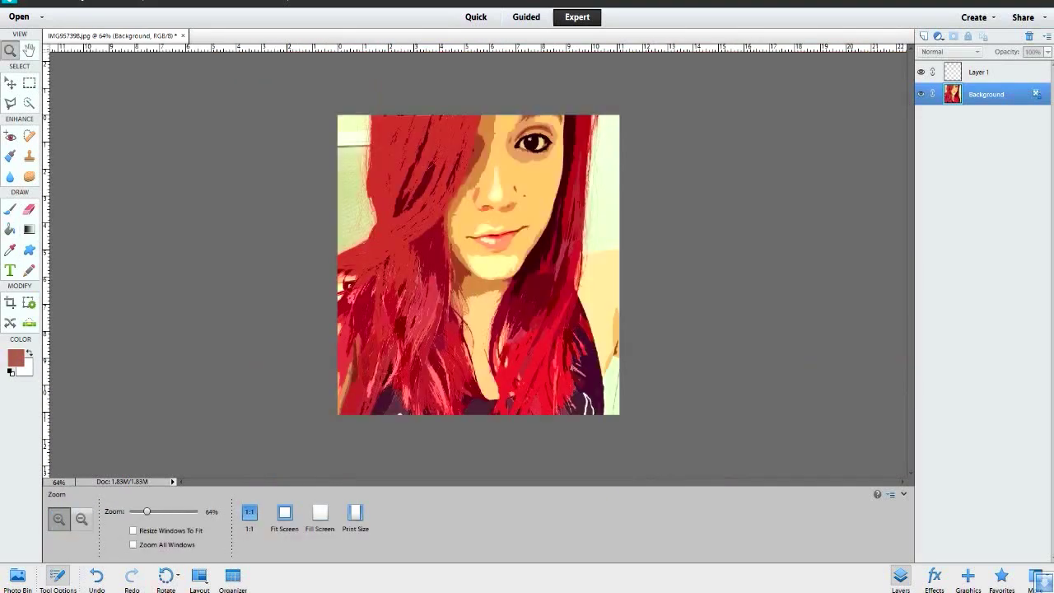
Create a blank new document, then begin a Quick Selection of the portrait subject
{"action": "key", "text": "ctrl+n"}
{"action": "key", "text": "Return"}
{"action": "key", "text": "Delete"}
{"action": "key", "text": "Return"}
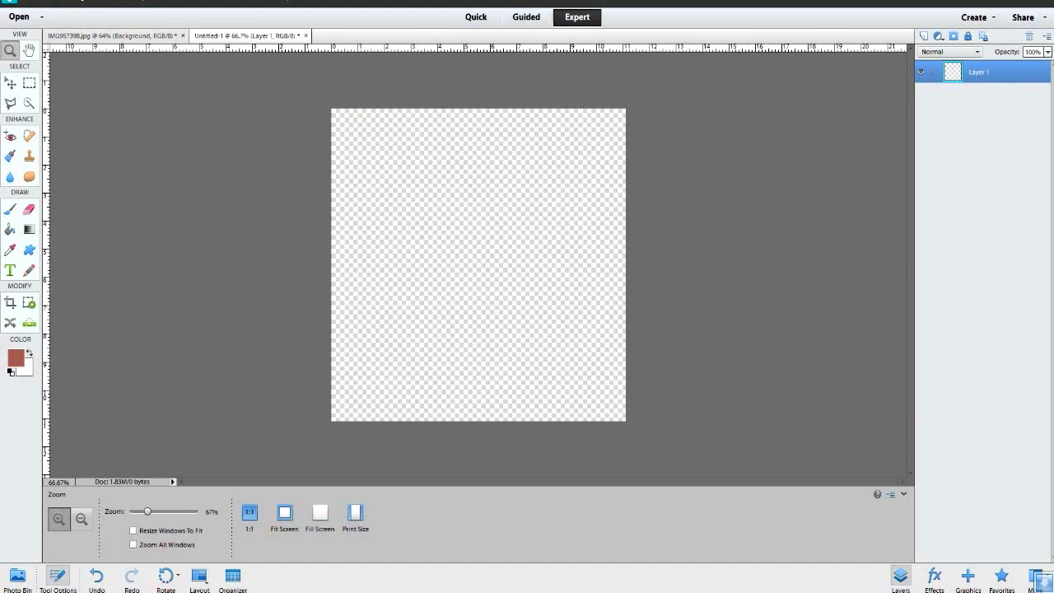
{"action": "key", "text": "ctrl+Tab"}
{"action": "key", "text": "a"}
{"action": "left_click", "coordinate": [409, 188]}
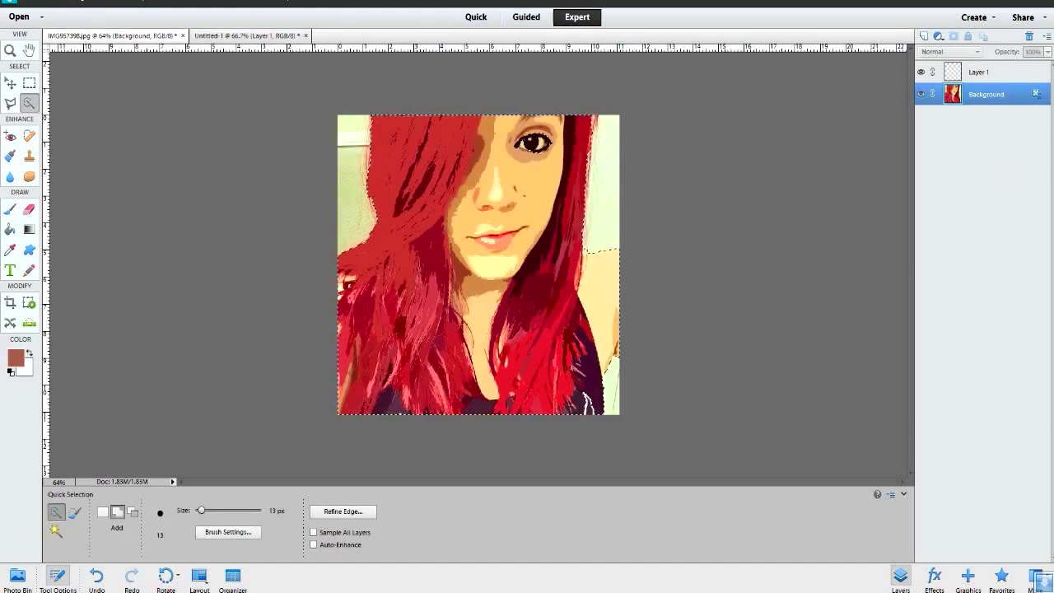
Close the empty new document without saving and zoom in on the portrait's selection edge
{"action": "key", "text": "ctrl+Tab"}
{"action": "key", "text": "ctrl+w"}
{"action": "key", "text": "n"}
{"action": "key", "text": "z"}
{"action": "key", "text": "ctrl+plus"}
{"action": "key", "text": "ctrl+plus"}
{"action": "key", "text": "a"}
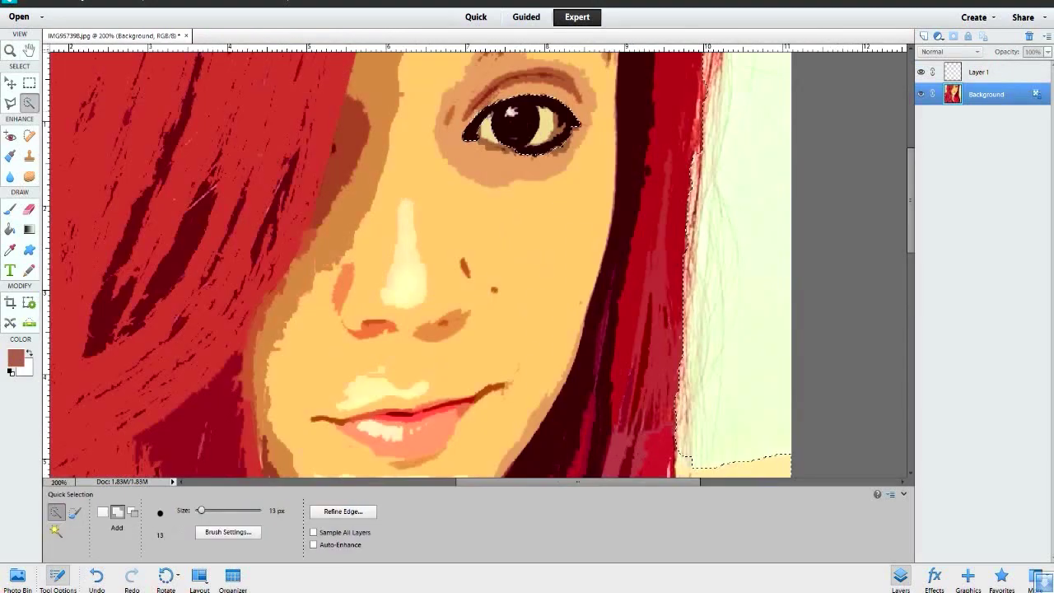
Create a new image from the copied cut-out and zoom in on both documents
{"action": "left_click", "coordinate": [25, 3]}
{"action": "left_click", "coordinate": [206, 17]}
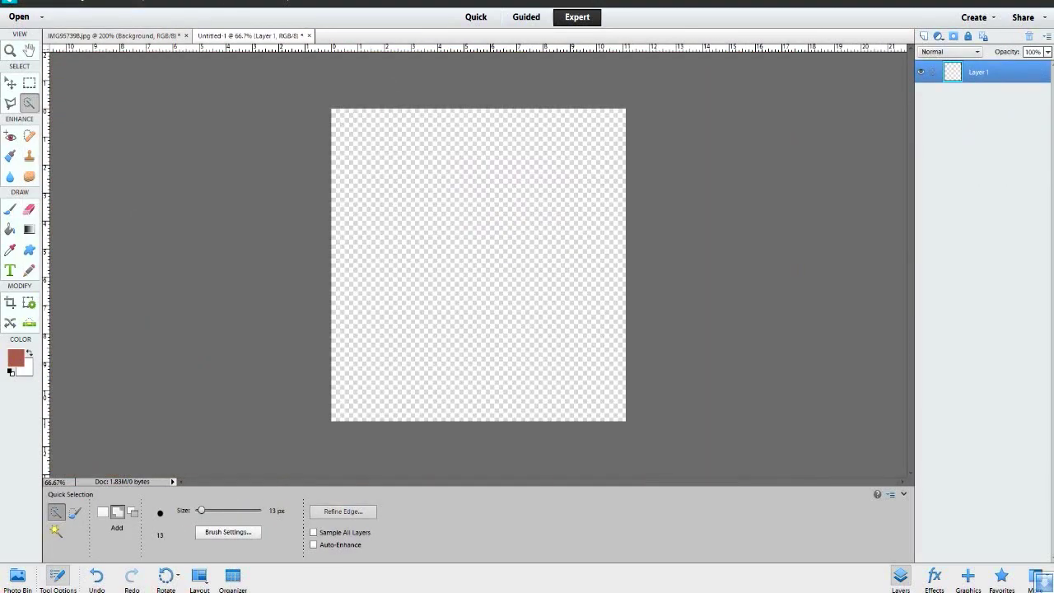
{"action": "key", "text": "z"}
{"action": "key", "text": "ctrl+plus"}
{"action": "key", "text": "ctrl+Tab"}
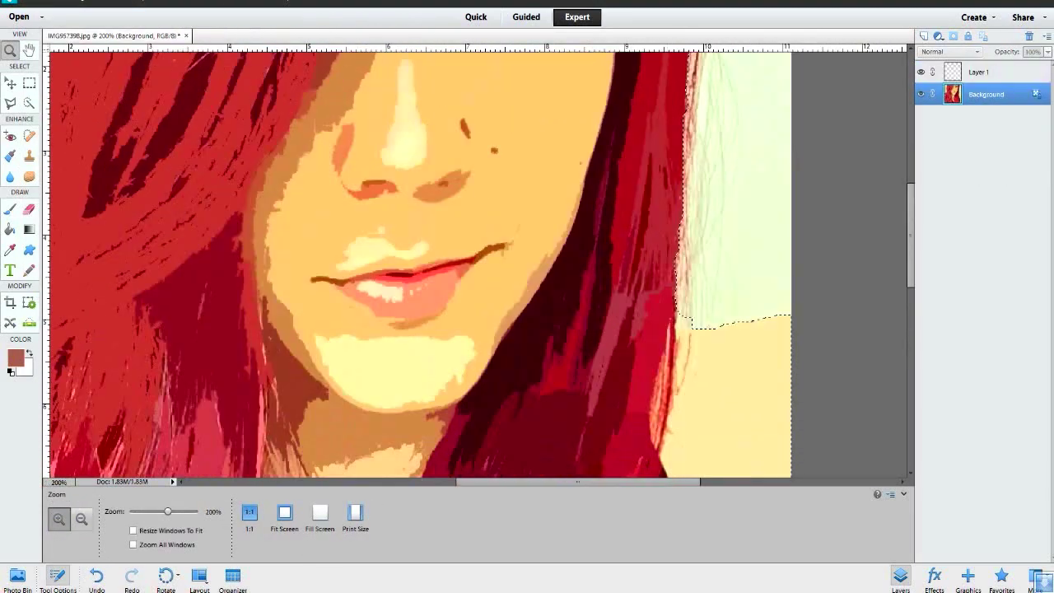
{"action": "key", "text": "ctrl+plus"}
{"action": "key", "text": "a"}
Make a new document from the clipboard cut-out and delete its Background layer to transparency
{"action": "key", "text": "alt+f"}
{"action": "key", "text": "Return"}
{"action": "key", "text": "Return"}
{"action": "key", "text": "Delete"}
{"action": "key", "text": "Return"}
{"action": "key", "text": "alt+e"}
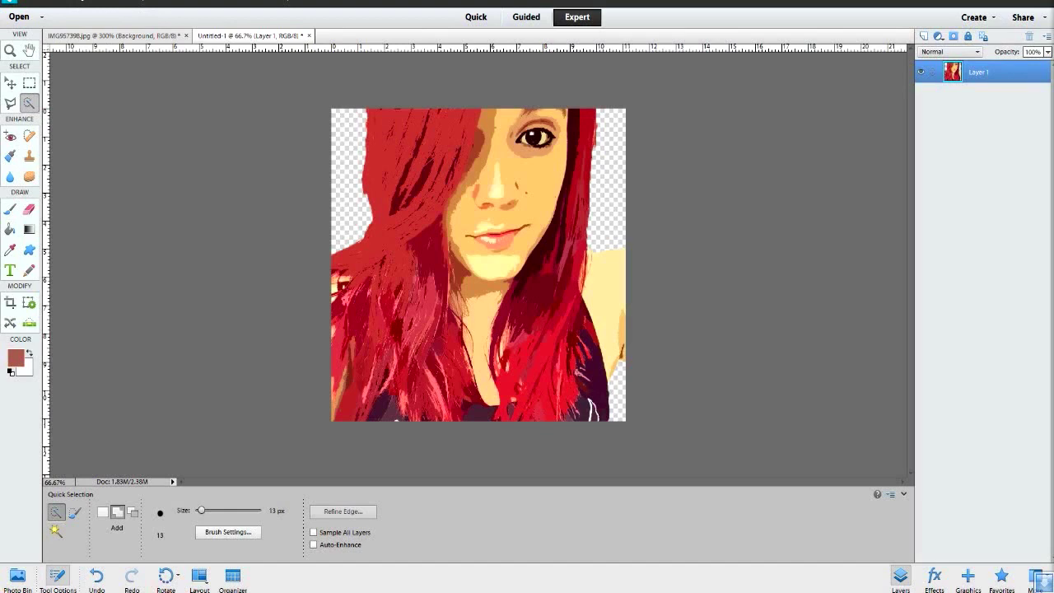
{"action": "key", "text": "Return"}
{"action": "key", "text": "alt+e"}
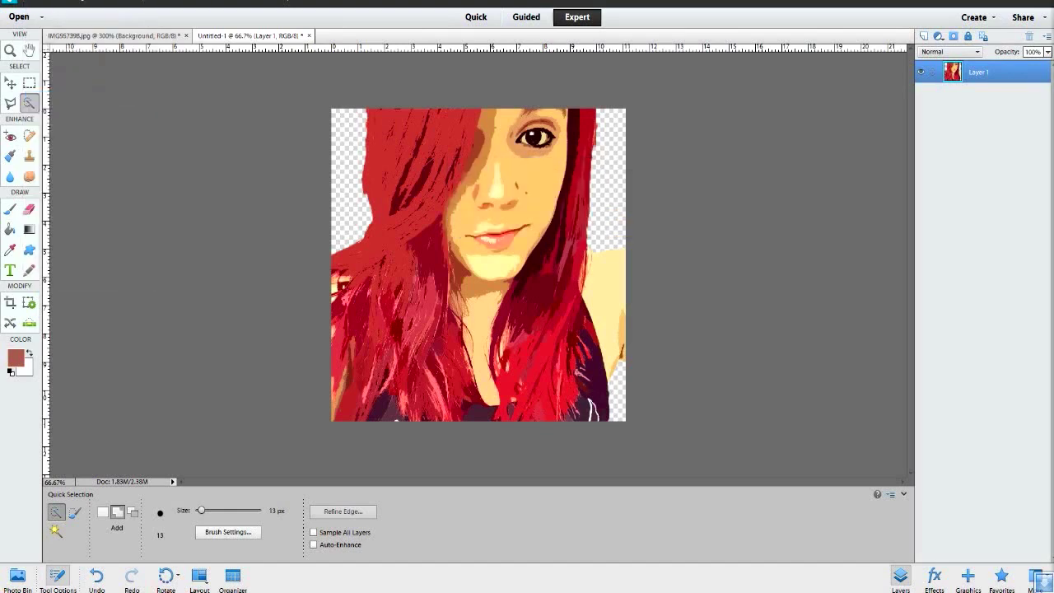